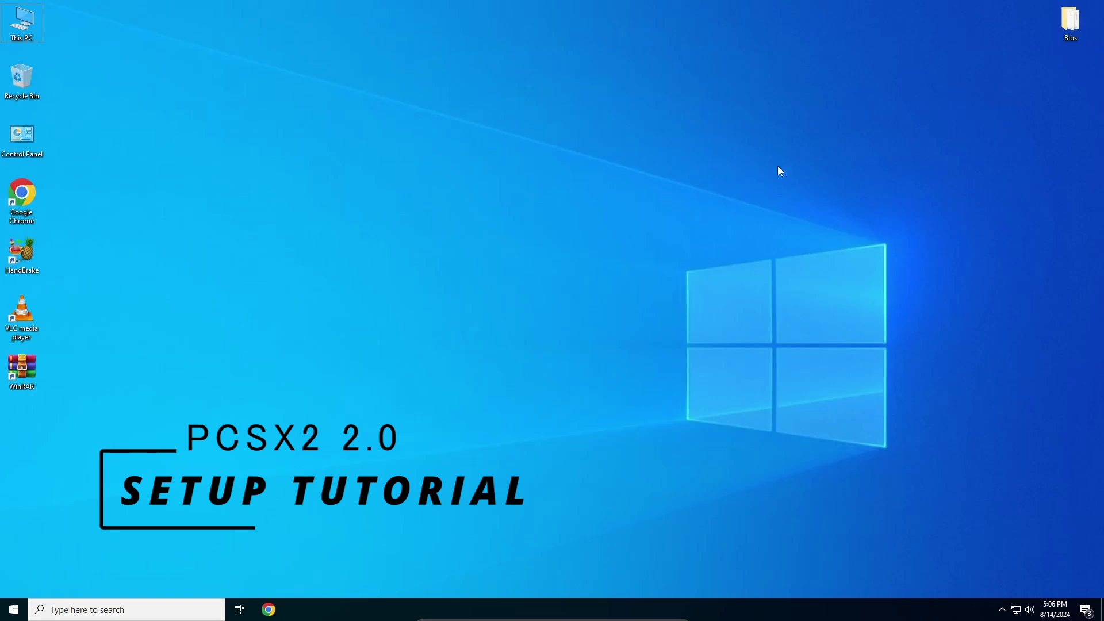
right_click(694, 141)
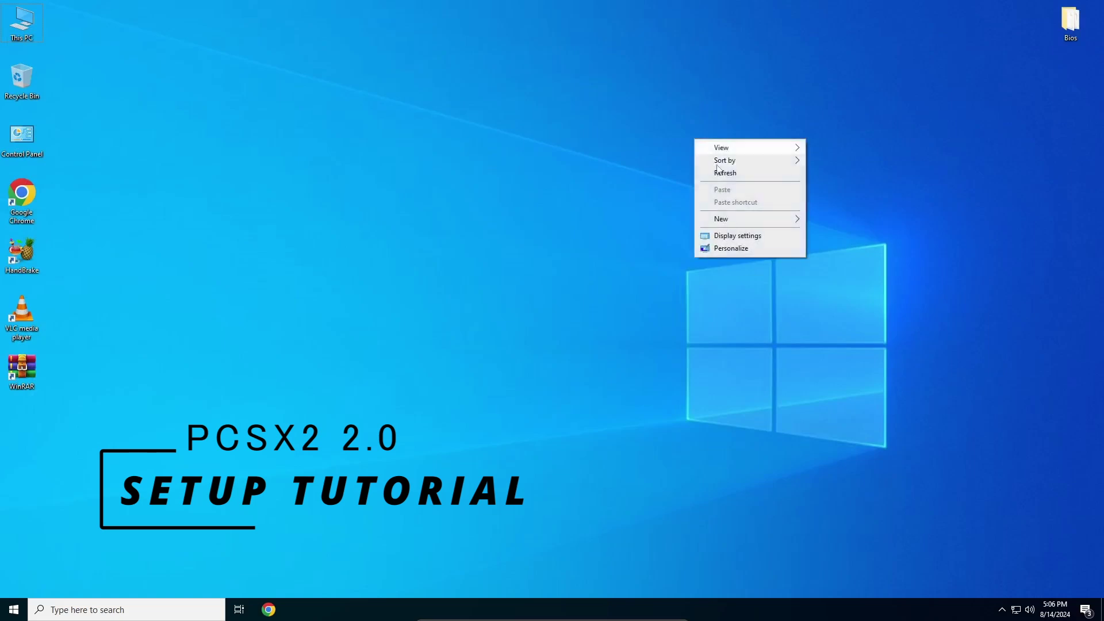
left_click(721, 172)
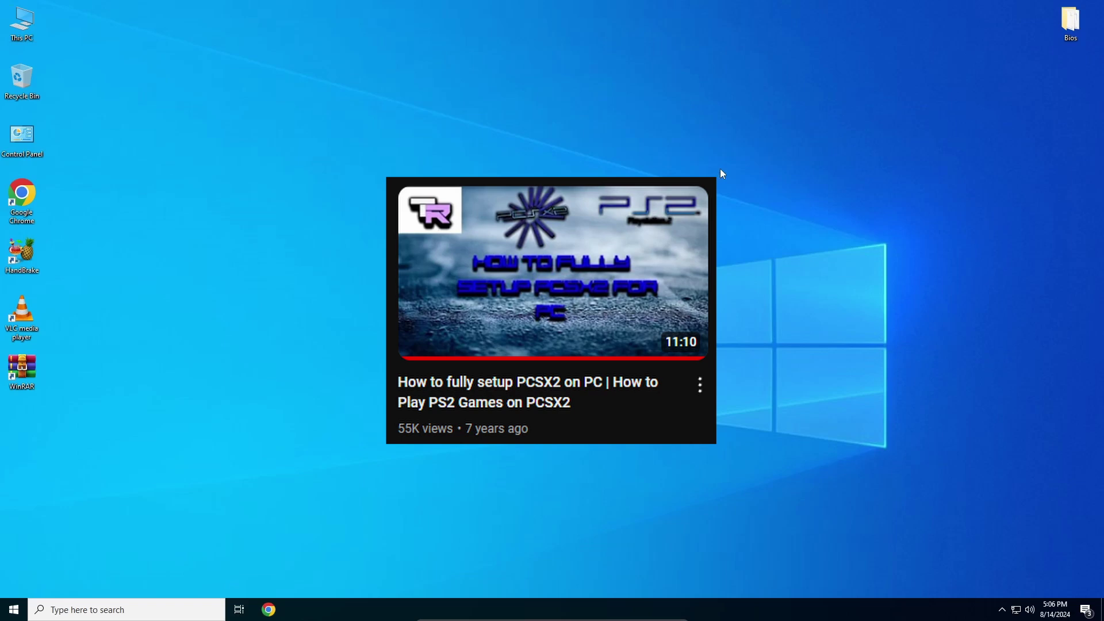
right_click(720, 169)
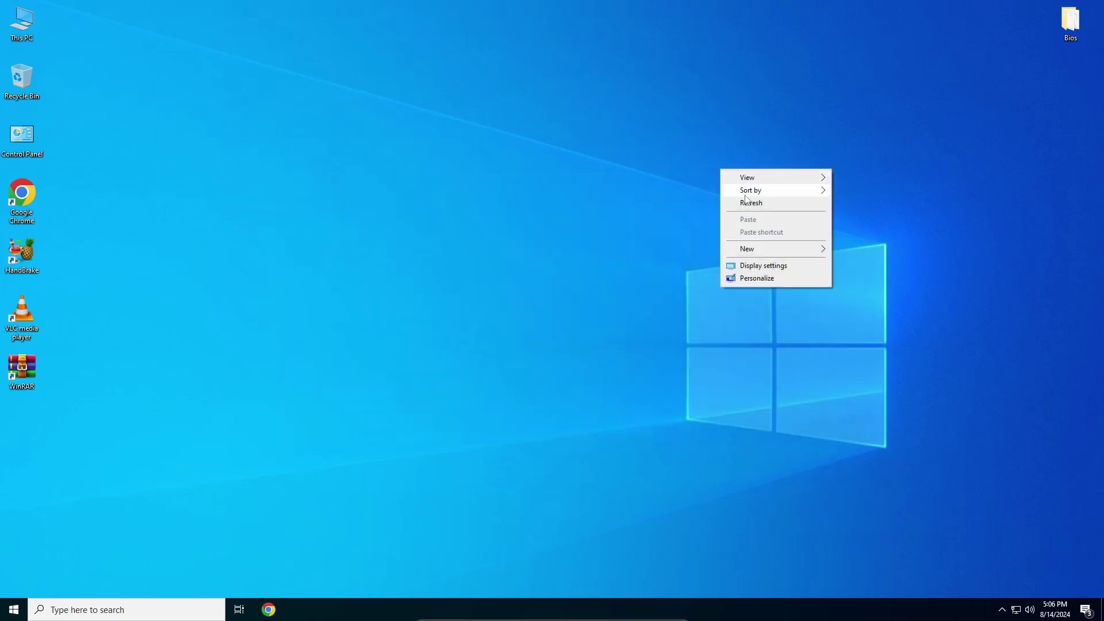
left_click(743, 198)
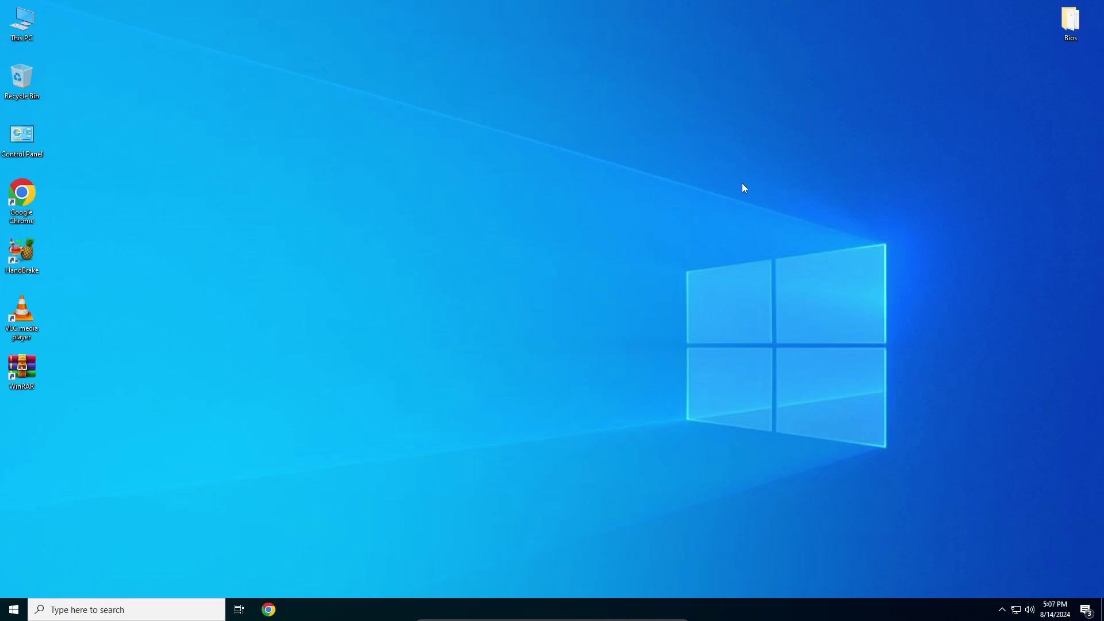
right_click(425, 84)
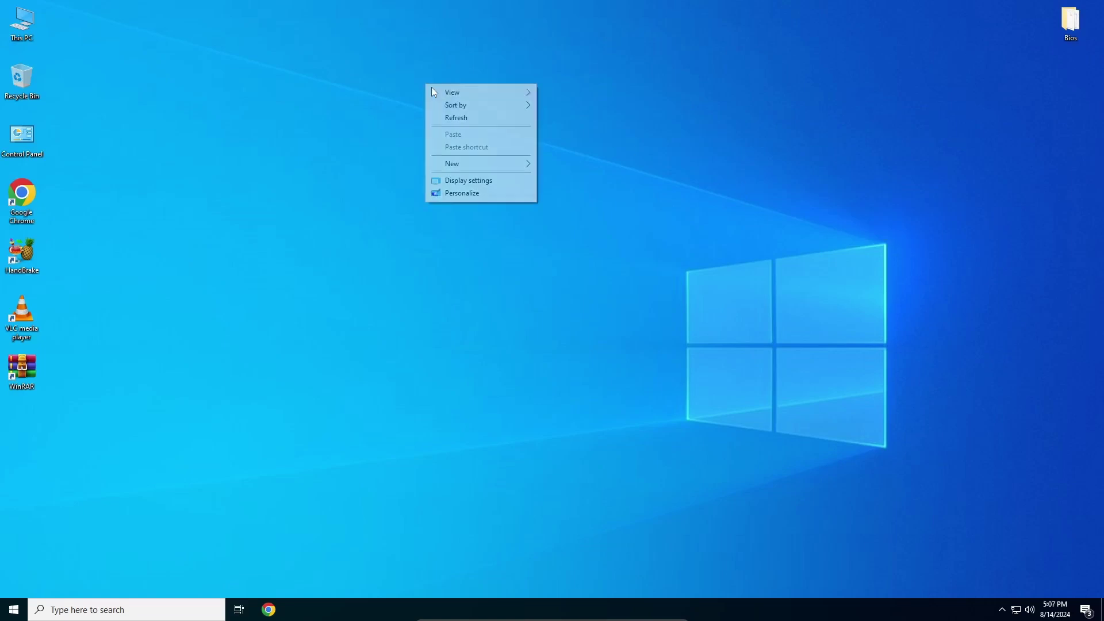
left_click(458, 118)
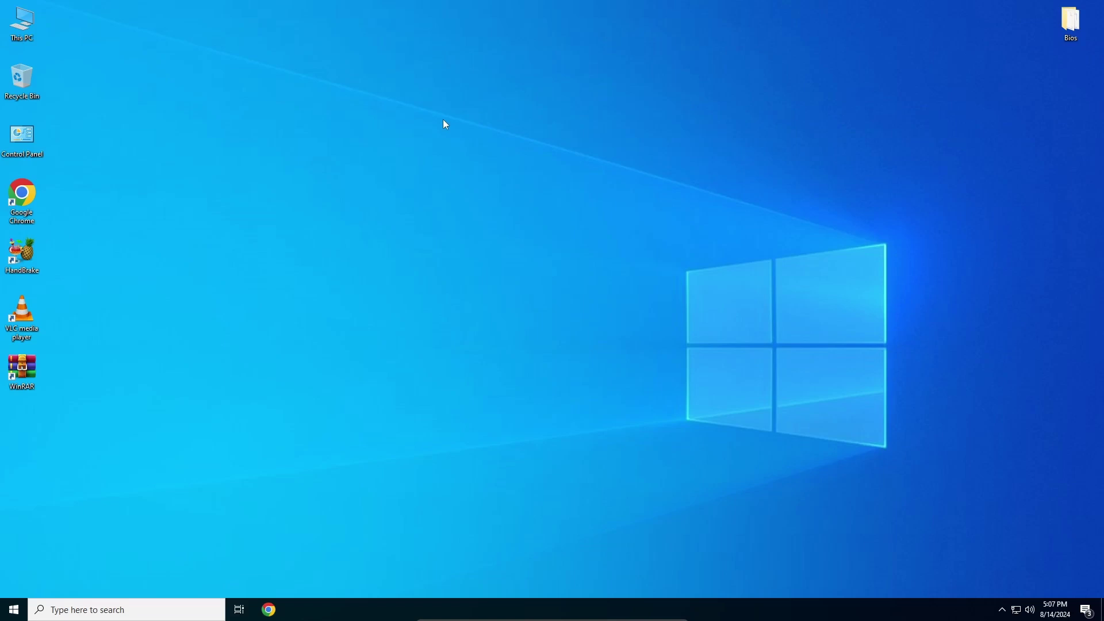
right_click(442, 119)
left_click(483, 150)
right_click(359, 153)
left_click(410, 185)
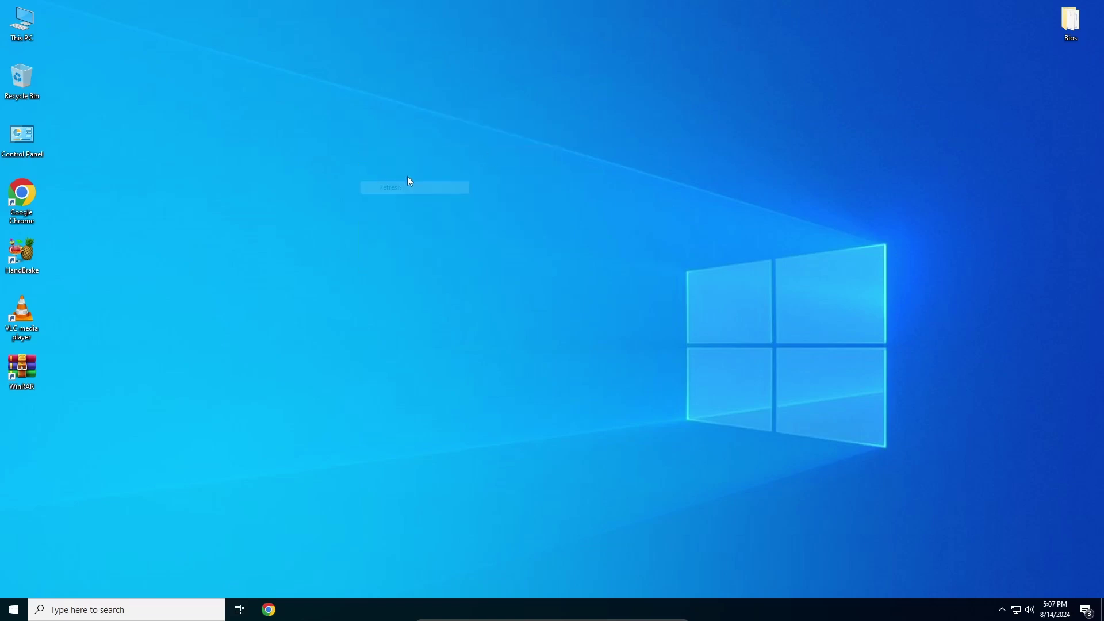
Switch to Google Chrome, look up pcsx2 and download the latest stable Windows installer, v2.0.2, from pcsx2.net.
double_click(26, 204)
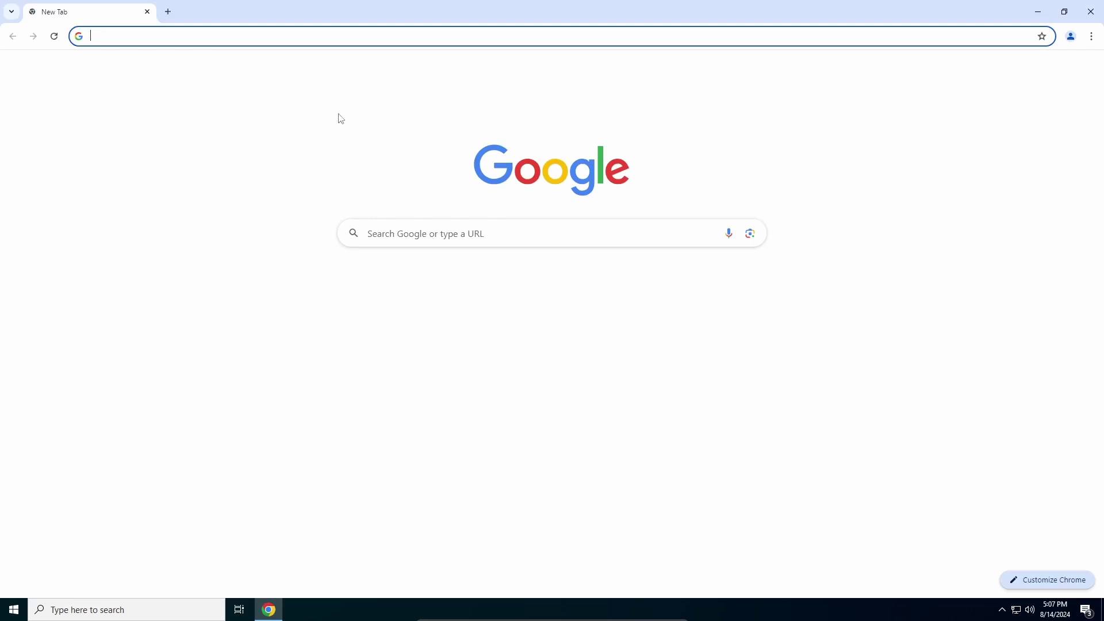
type("pcsx2")
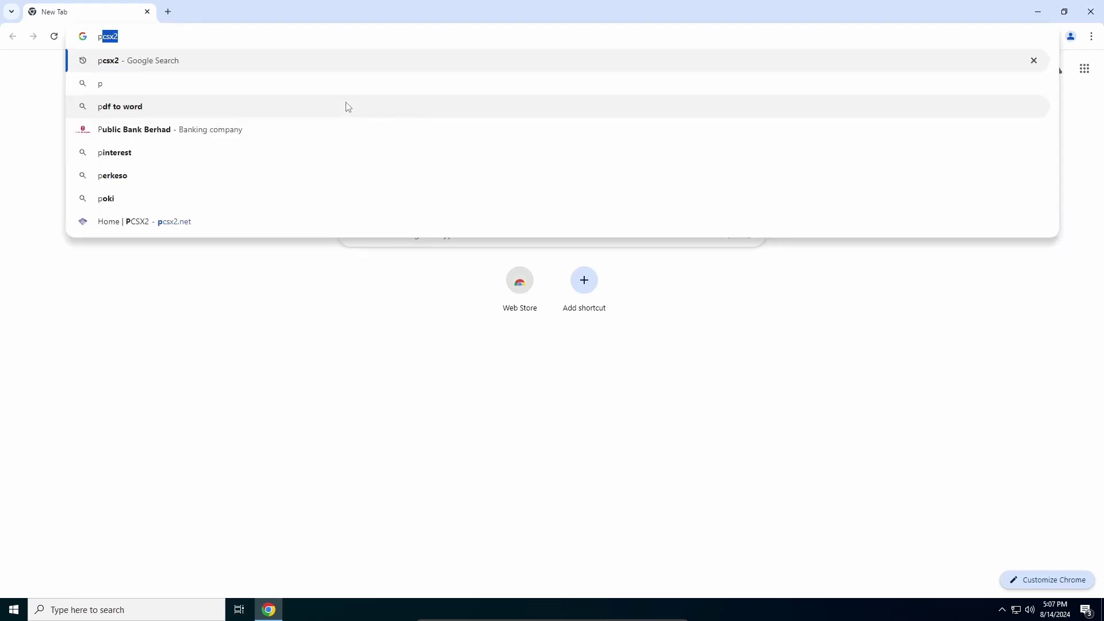
key("Return")
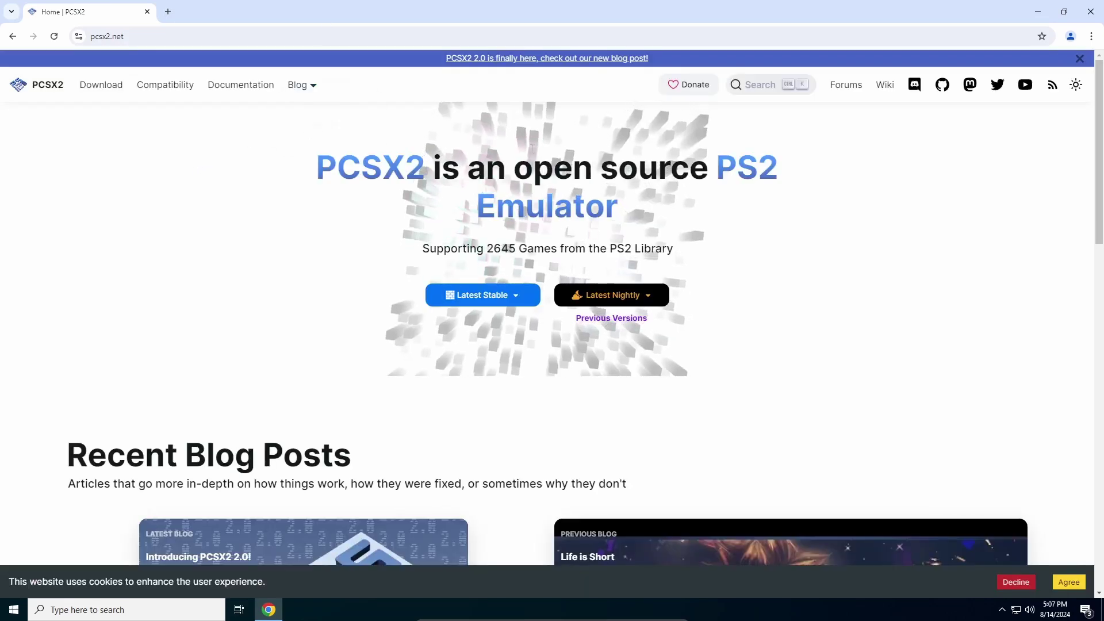
left_click(470, 299)
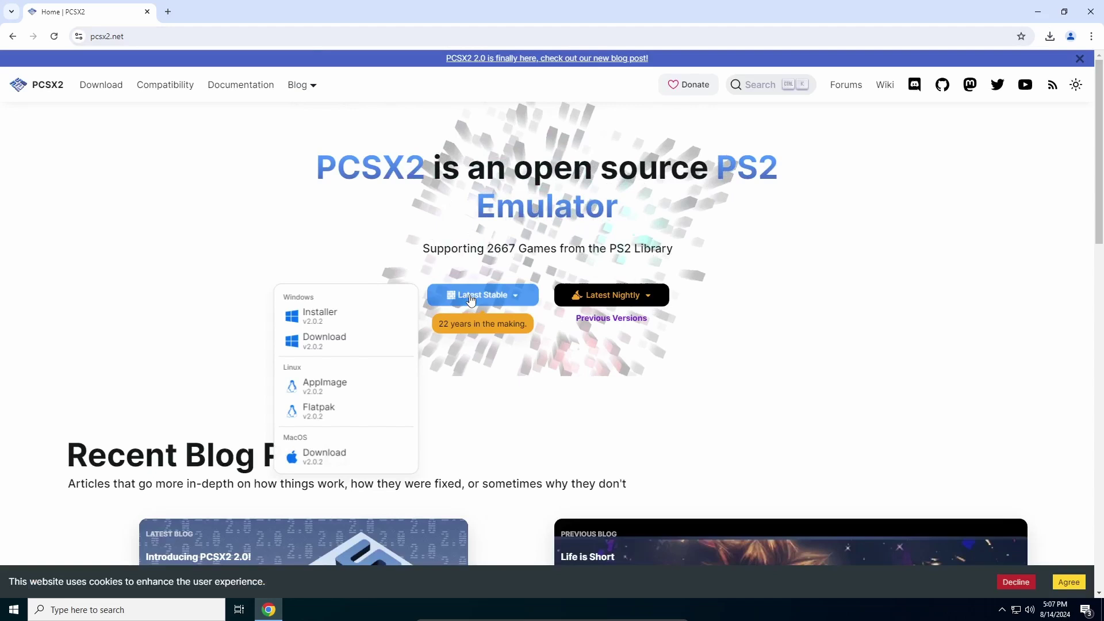
left_click(351, 318)
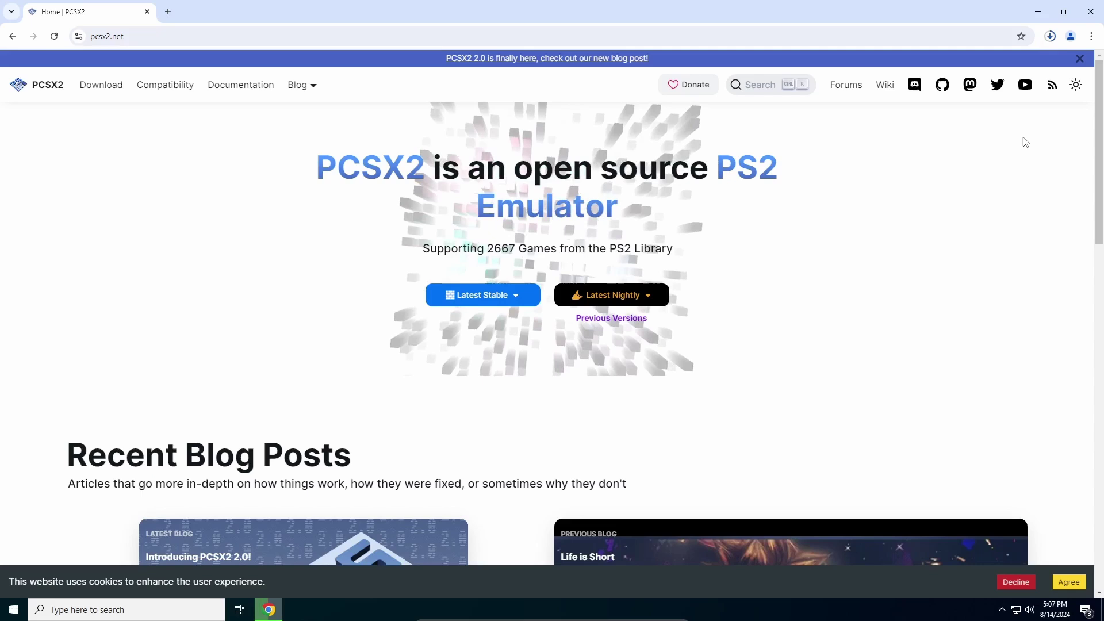
Run the downloaded PCSX2 installer, allowing it to make changes to the device, and minimize the browser.
left_click(1050, 36)
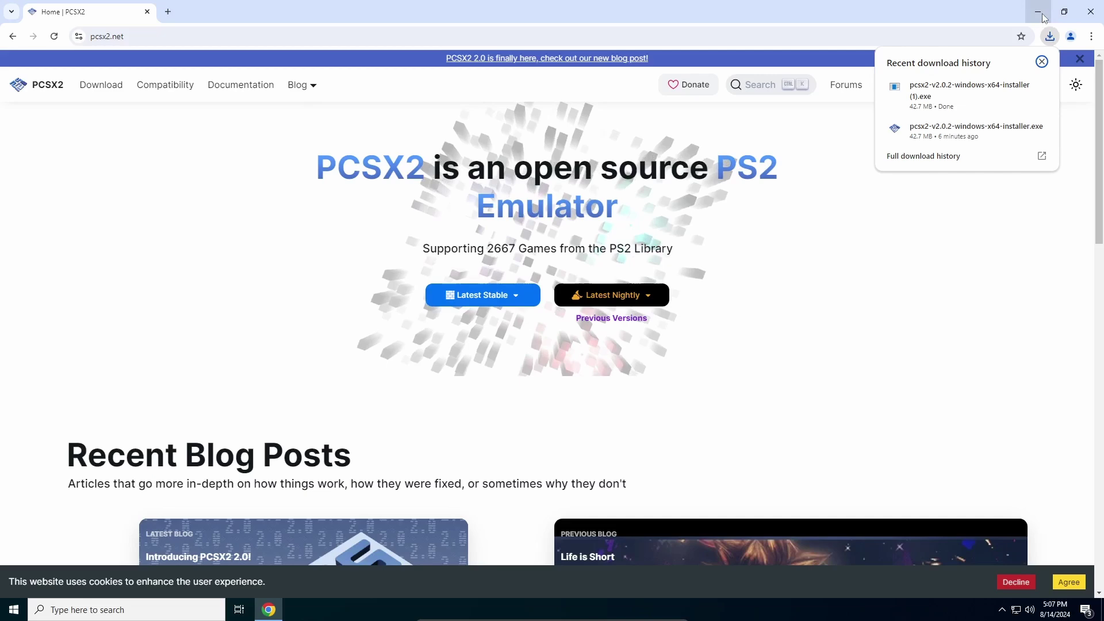
mouse_move(970, 145)
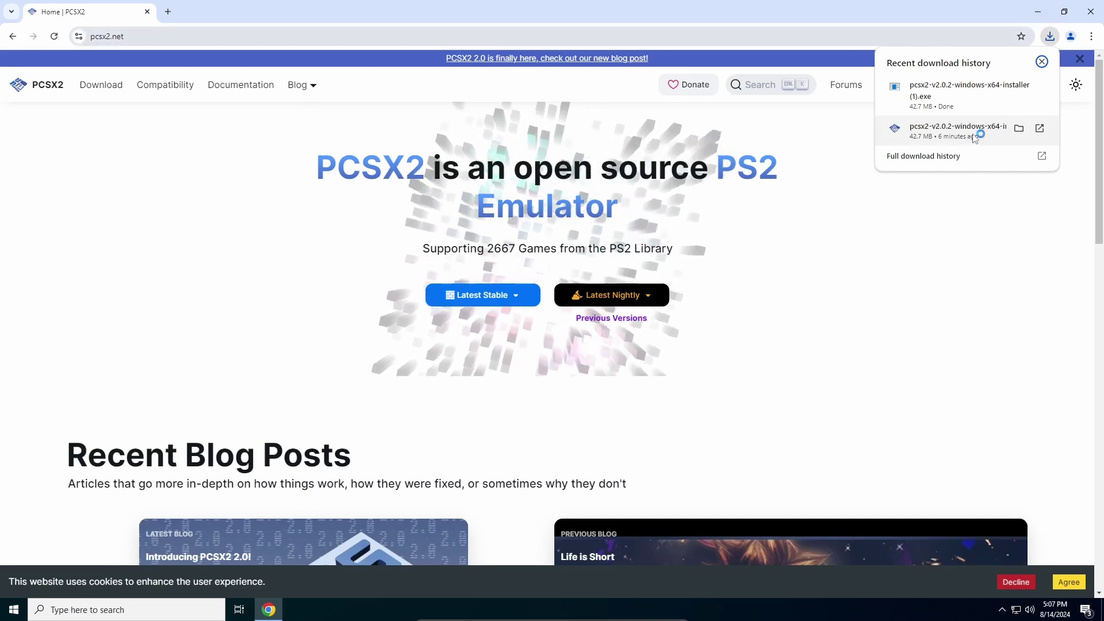
left_click(1039, 16)
left_click(1039, 16)
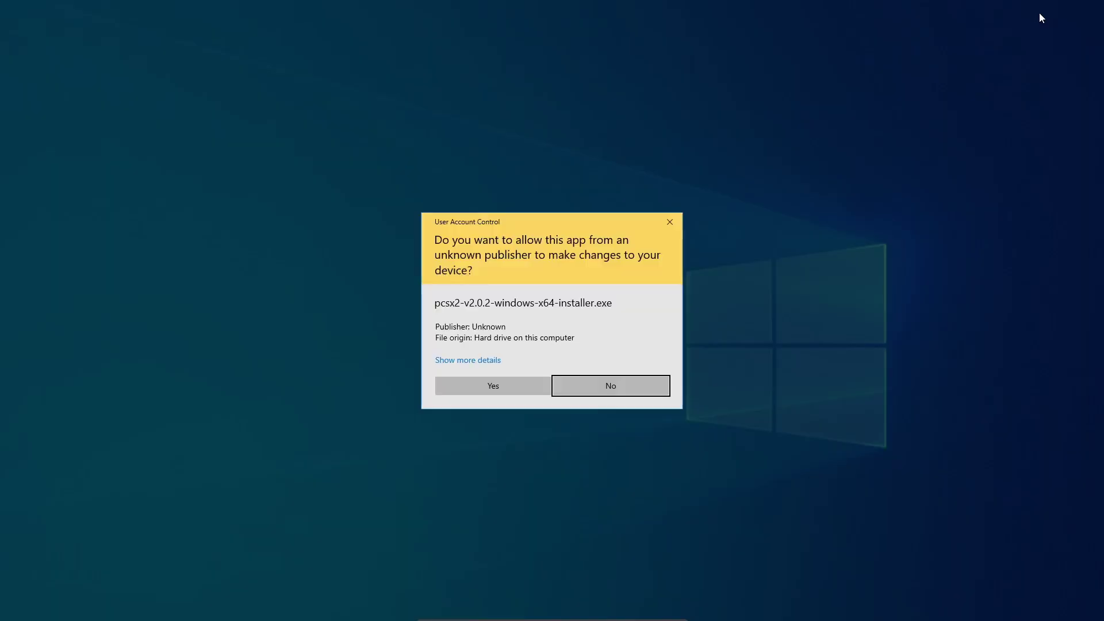
left_click(519, 389)
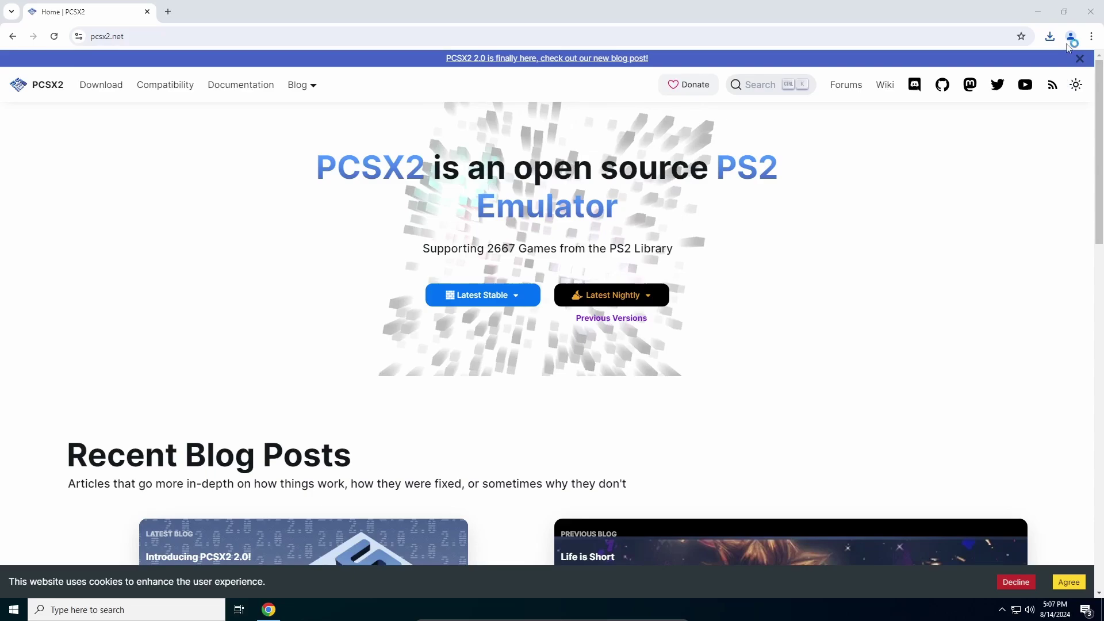
left_click(1036, 13)
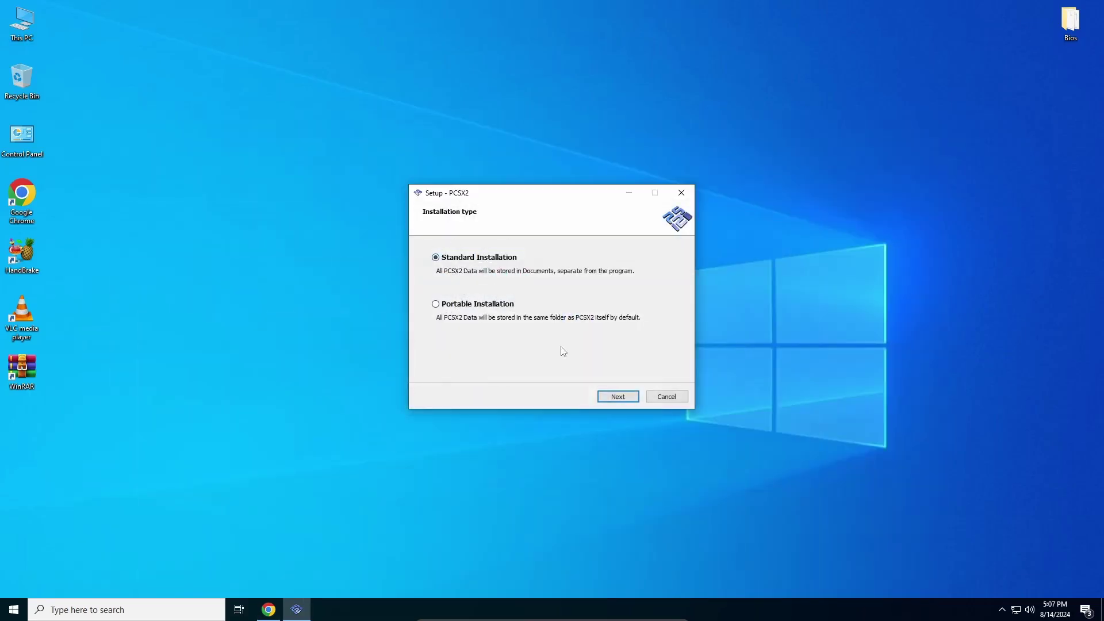
Install PCSX2 as a Standard Installation in C:\Program Files\PCSX2 with a desktop shortcut.
left_click(612, 397)
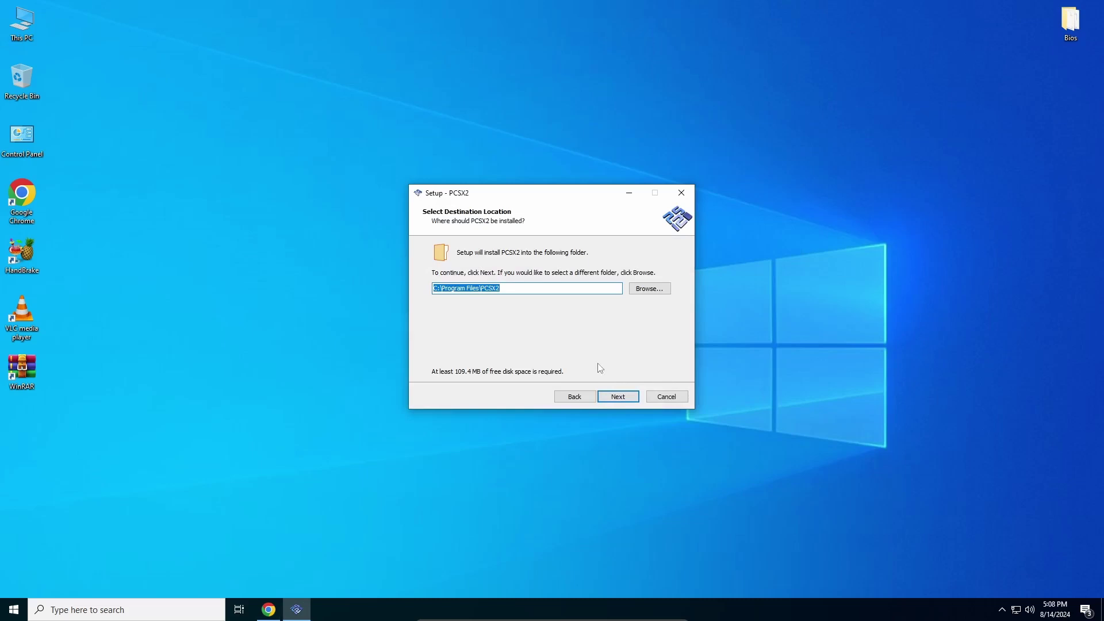
left_click(624, 403)
left_click(624, 403)
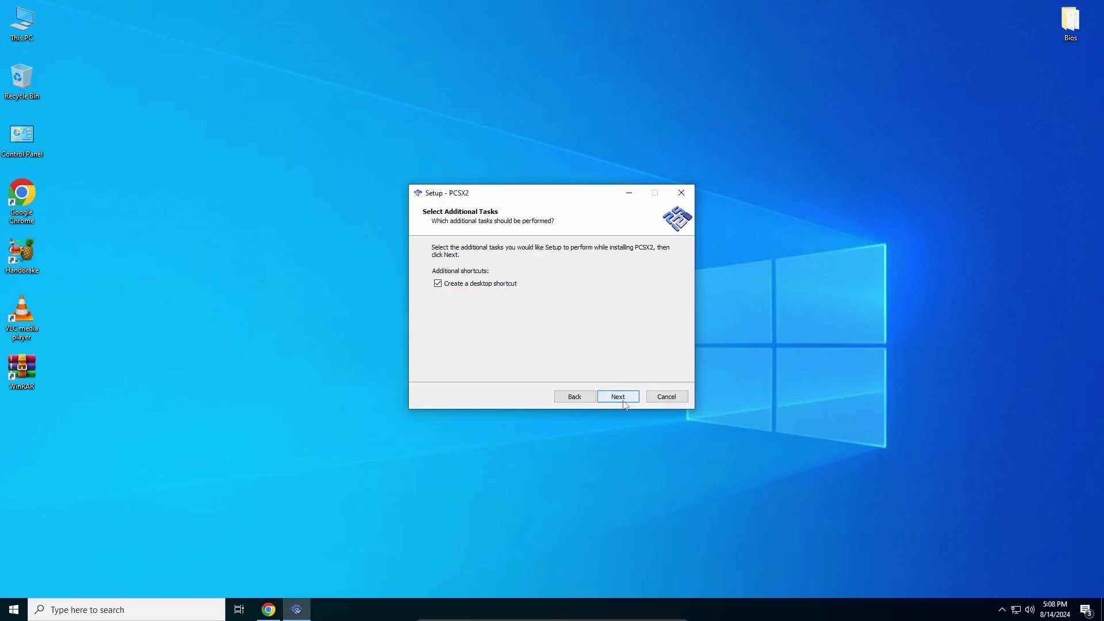
left_click(618, 396)
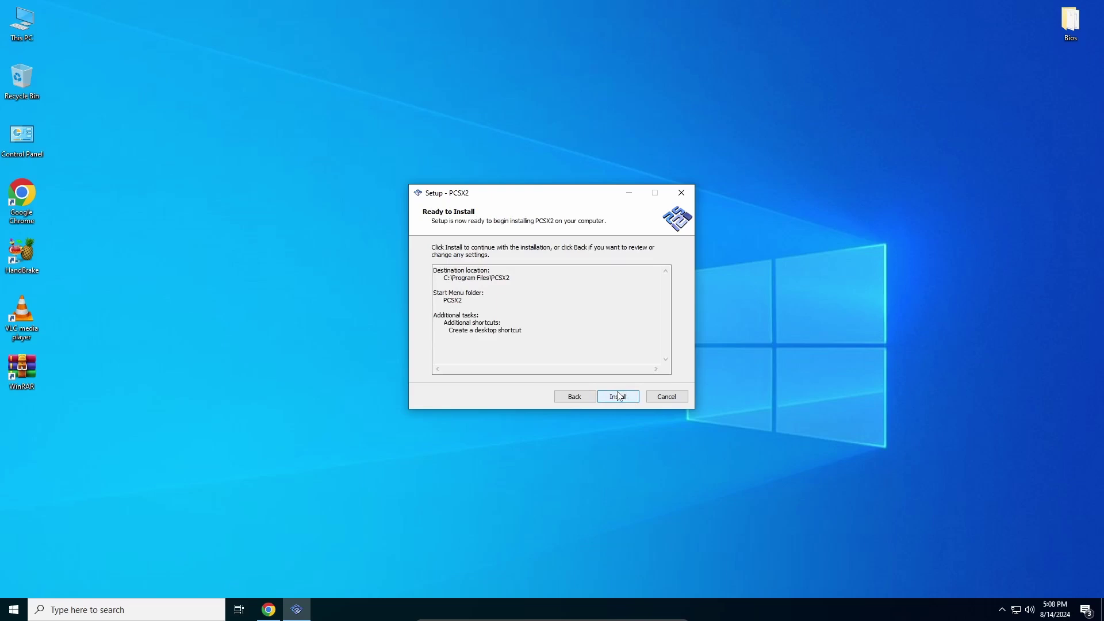
left_click(618, 396)
right_click(127, 205)
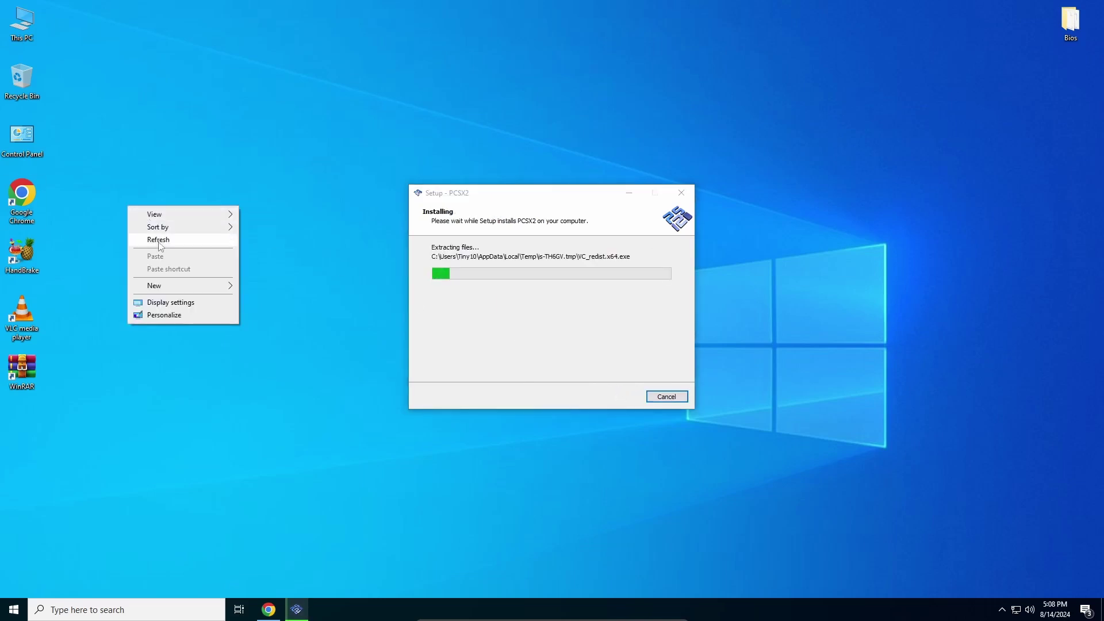
left_click(159, 239)
right_click(158, 239)
left_click(178, 271)
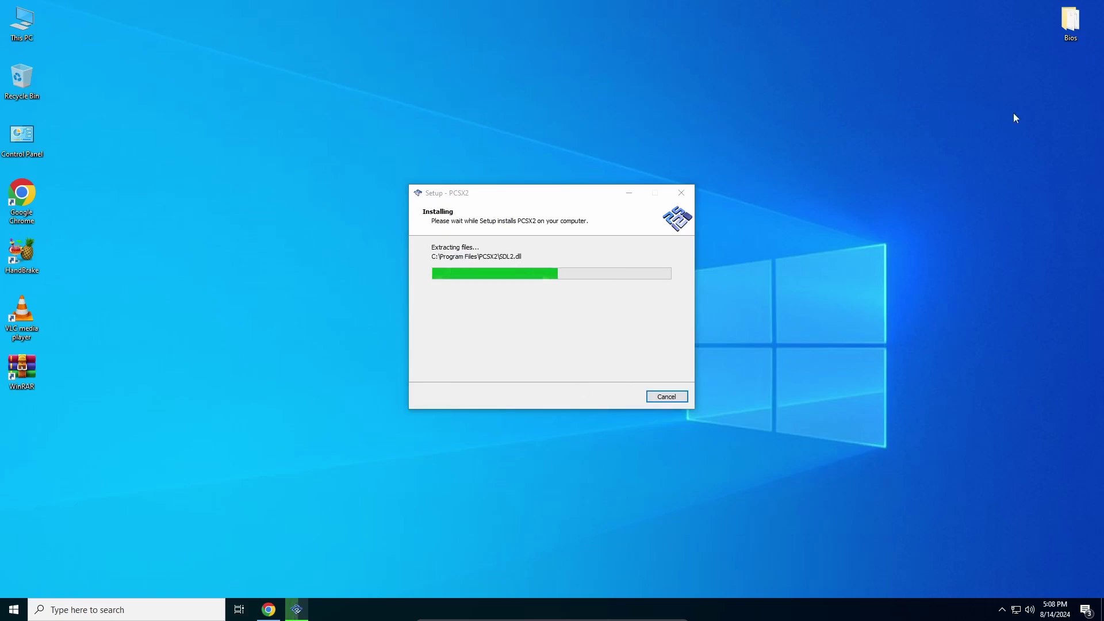
Open the Bios folder on the desktop, look through the PS2 BIOS files in it, and close the folder.
double_click(1064, 36)
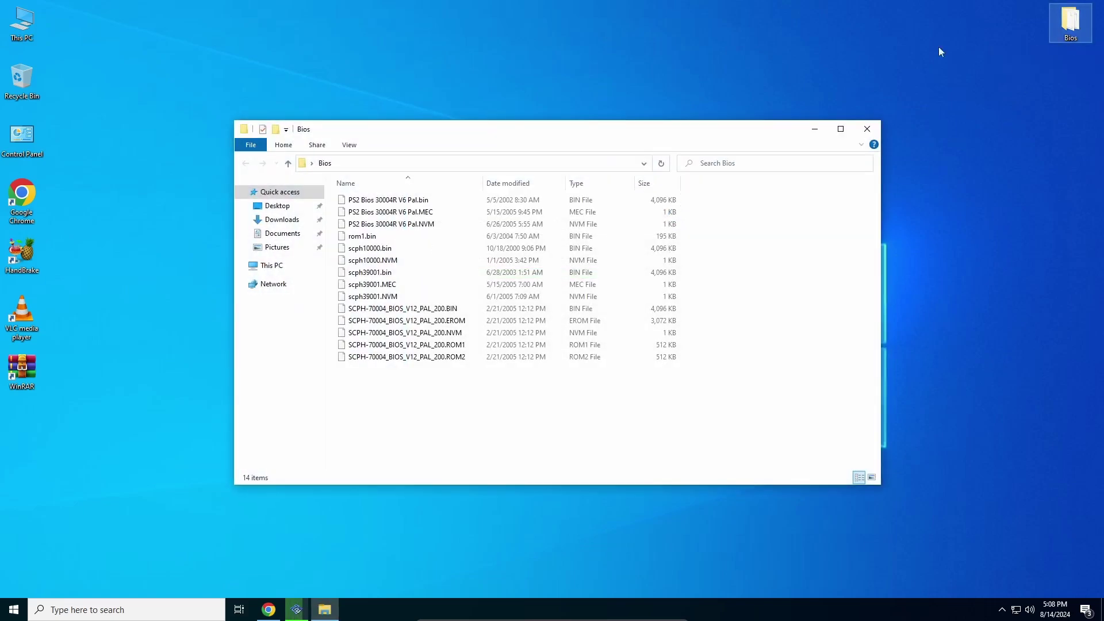
left_click_drag(529, 441, 867, 290)
left_click(867, 293)
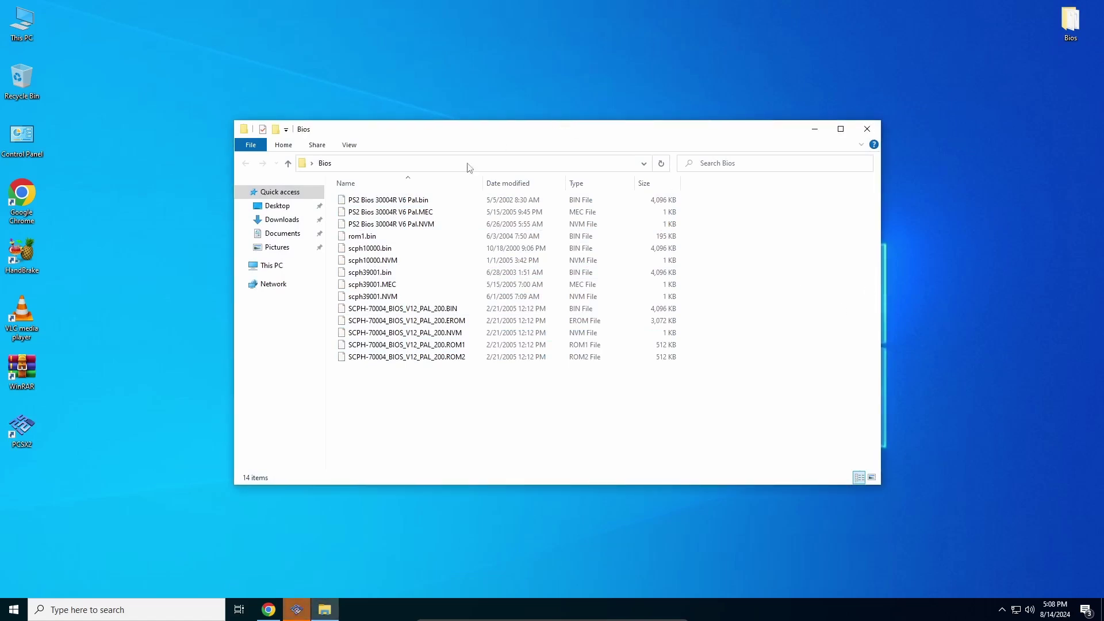
left_click_drag(501, 410, 492, 195)
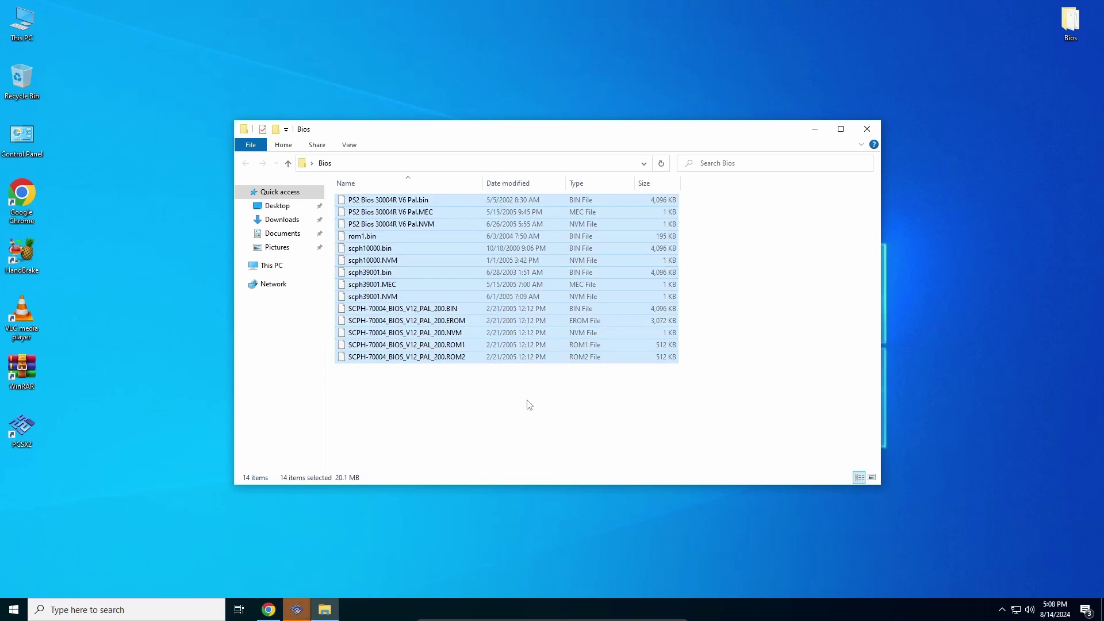
left_click_drag(492, 408, 481, 172)
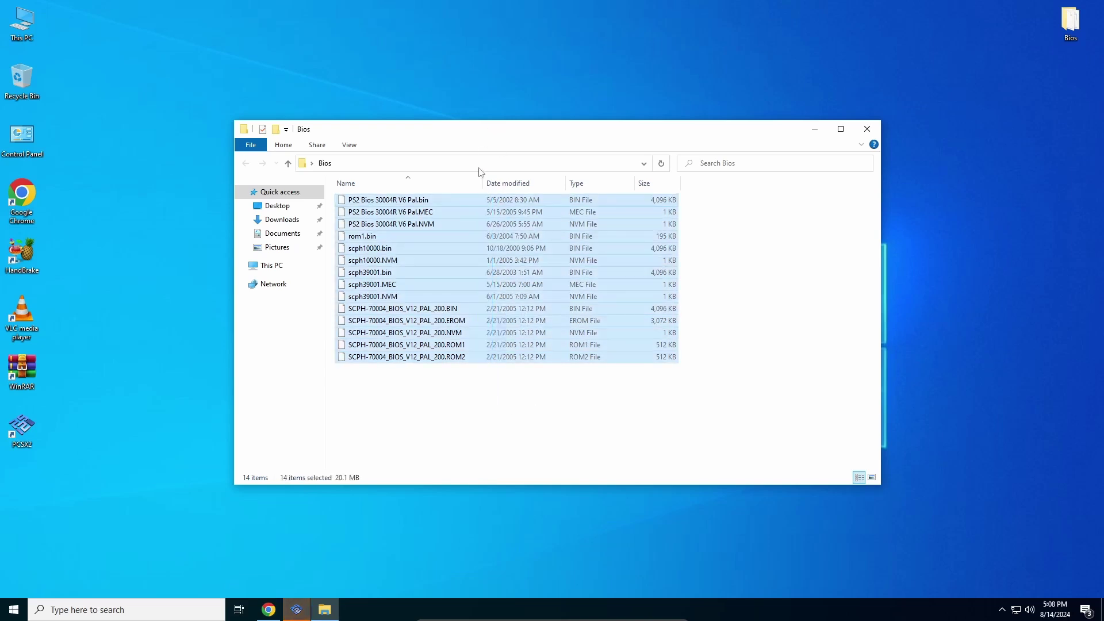
left_click(464, 383)
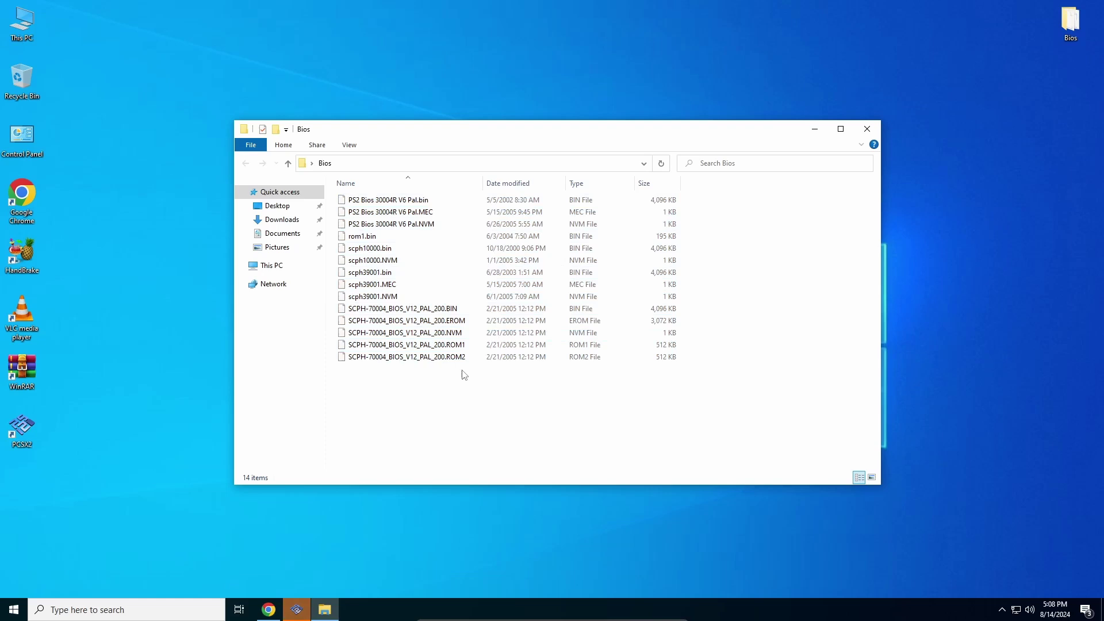
left_click_drag(456, 409, 495, 18)
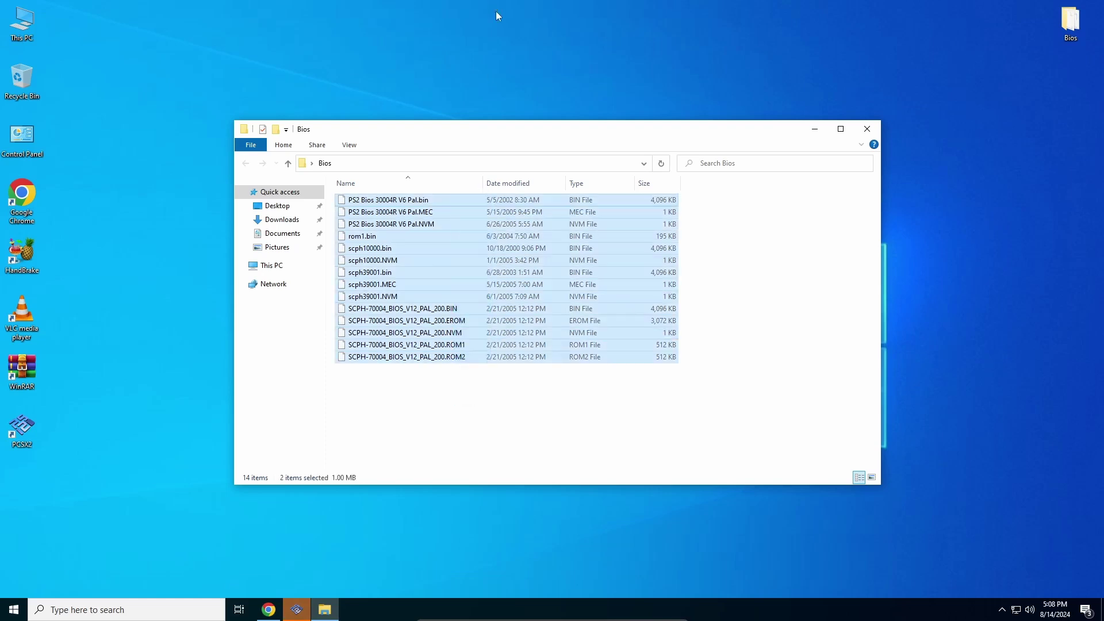
left_click(842, 328)
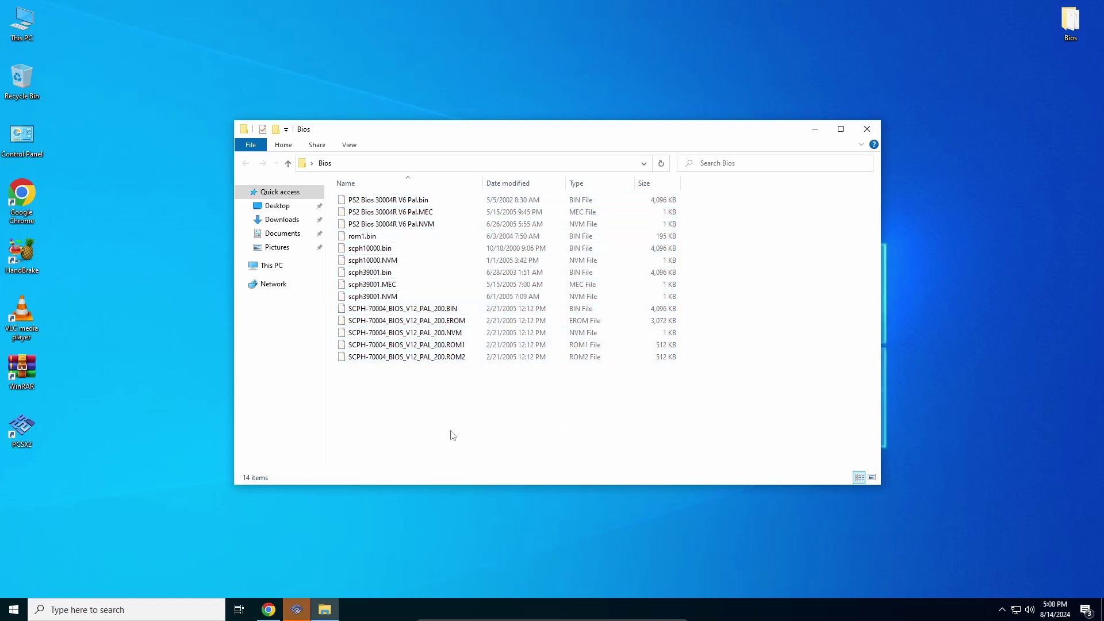
left_click_drag(435, 416, 428, 202)
left_click(424, 246)
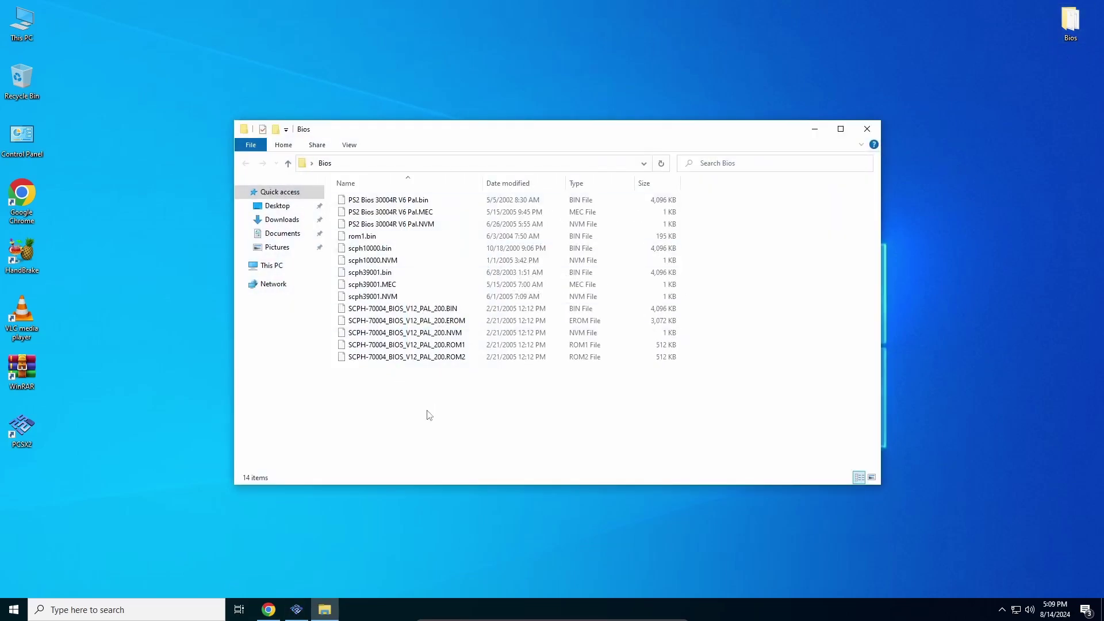
left_click_drag(428, 414, 424, 438)
left_click(424, 438)
left_click(867, 129)
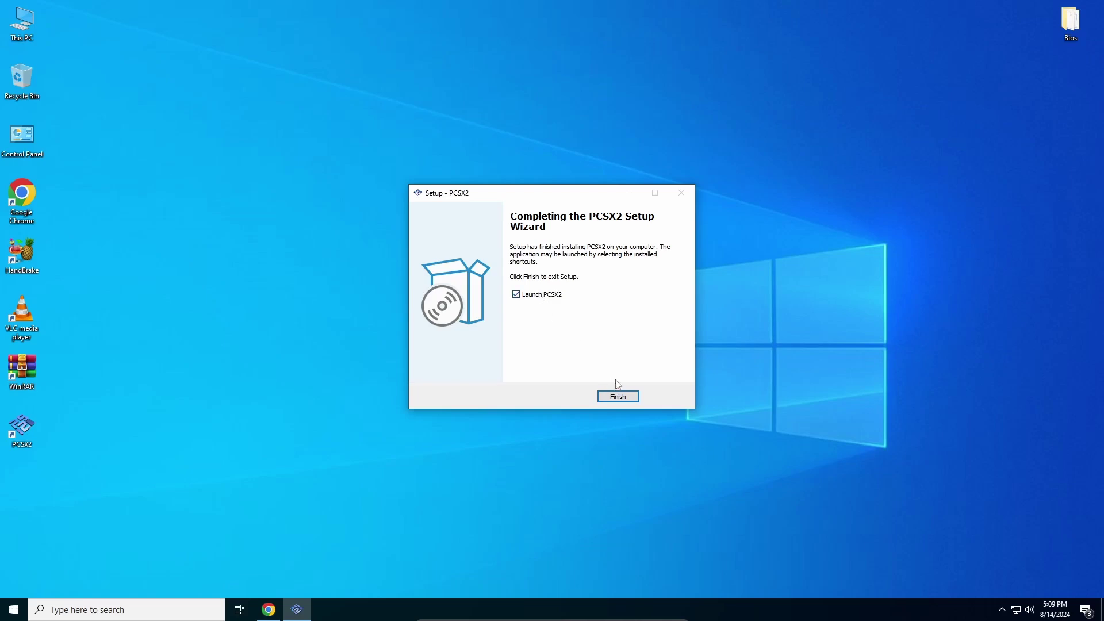
Finish the installer with Launch PCSX2 enabled and move the PCSX2 Setup Wizard window slightly.
left_click(617, 396)
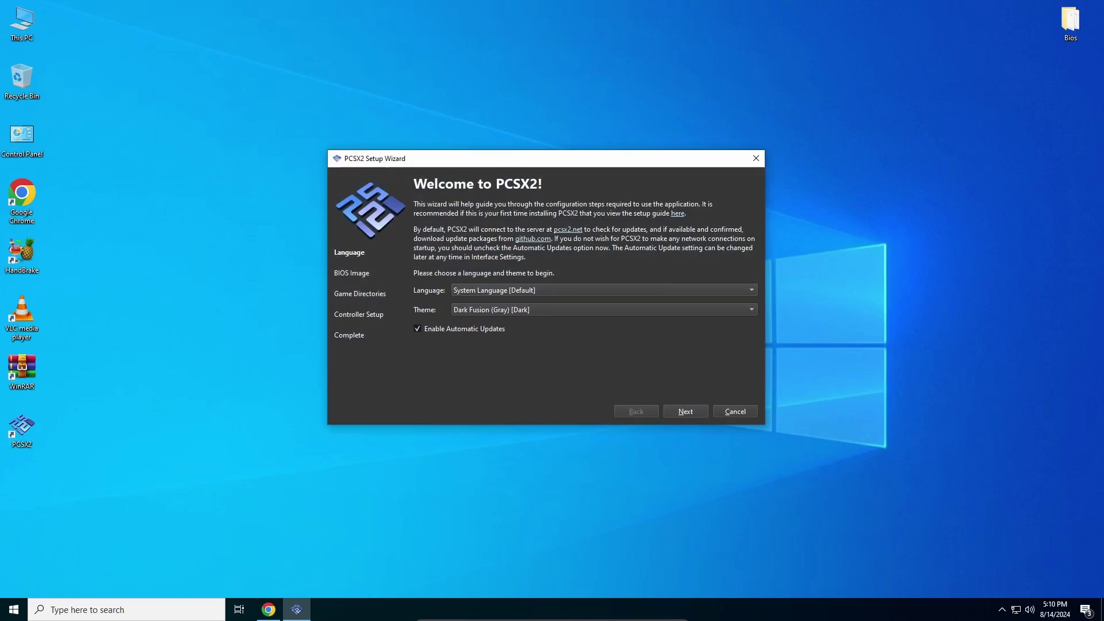
left_click_drag(505, 163, 497, 160)
Try out the Fusion [Light/Dark], Grey Matter (Gray), Pizza Time! and Scarlet Devil (Red/Purple) themes in the setup wizard.
left_click(507, 308)
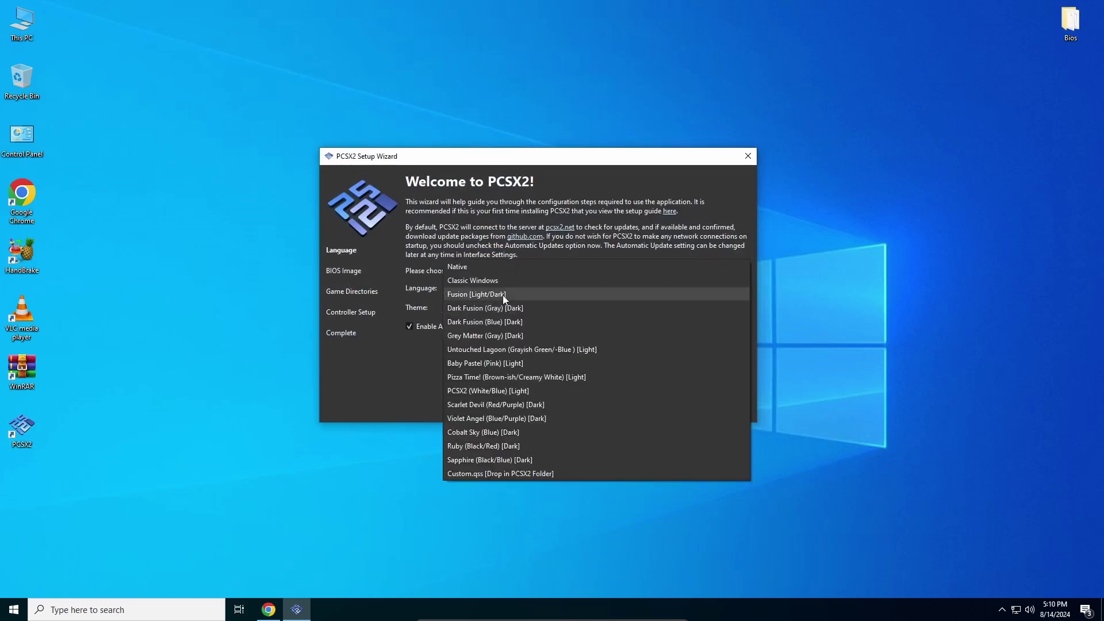
left_click(502, 295)
left_click(498, 308)
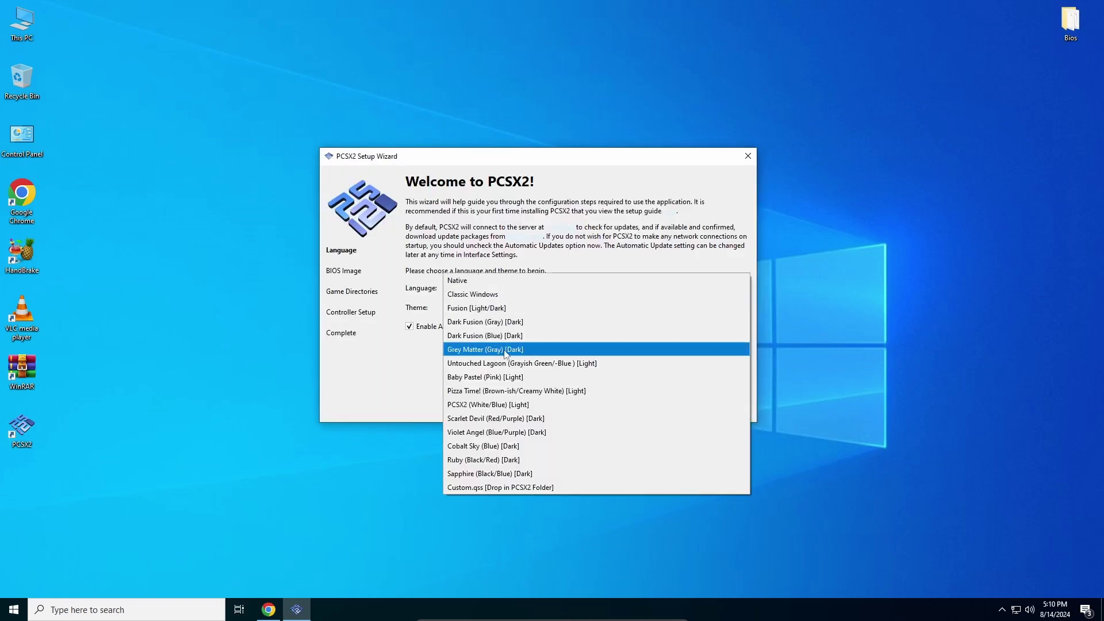
left_click(506, 349)
left_click(508, 309)
left_click(501, 349)
left_click(506, 308)
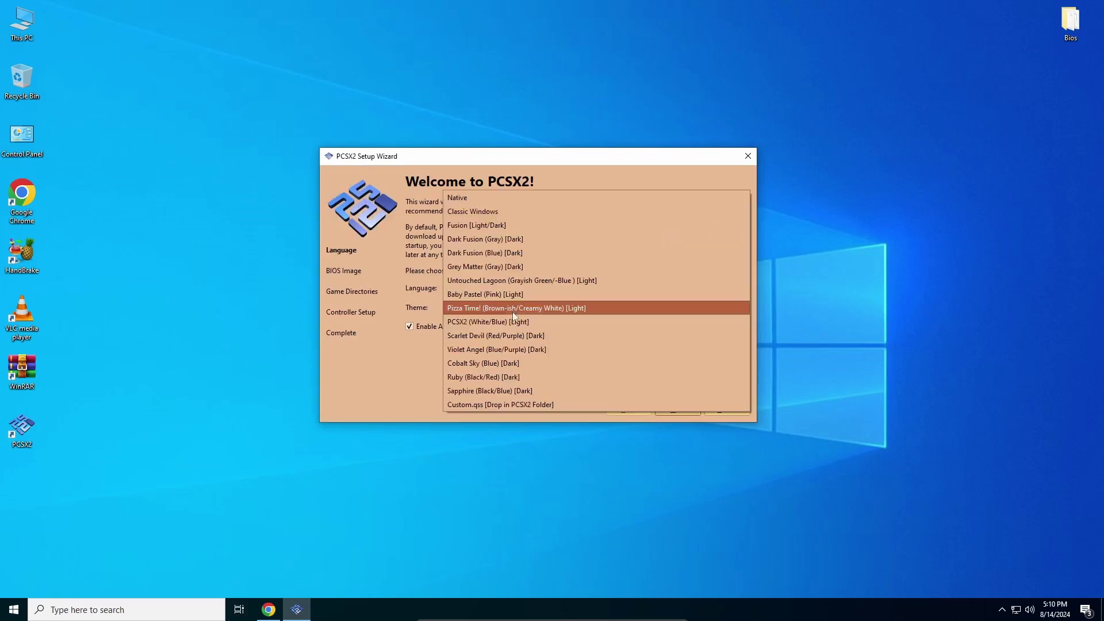
left_click(509, 333)
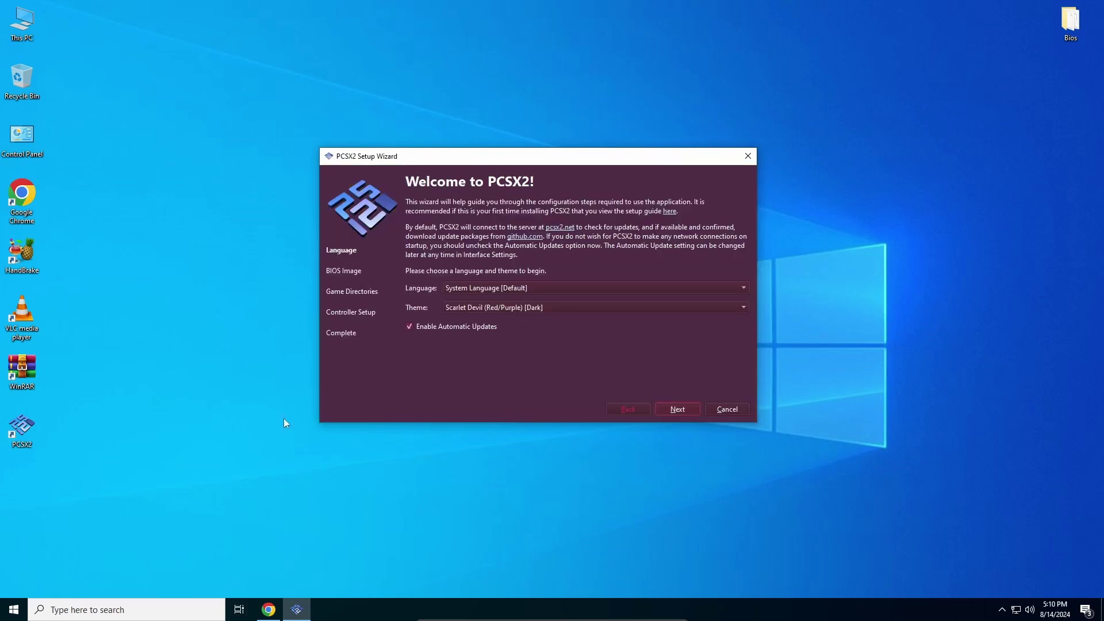
Set the wizard theme to Violet Angel (Blue/Purple) [Dark] and continue to the BIOS Image page.
left_click(545, 313)
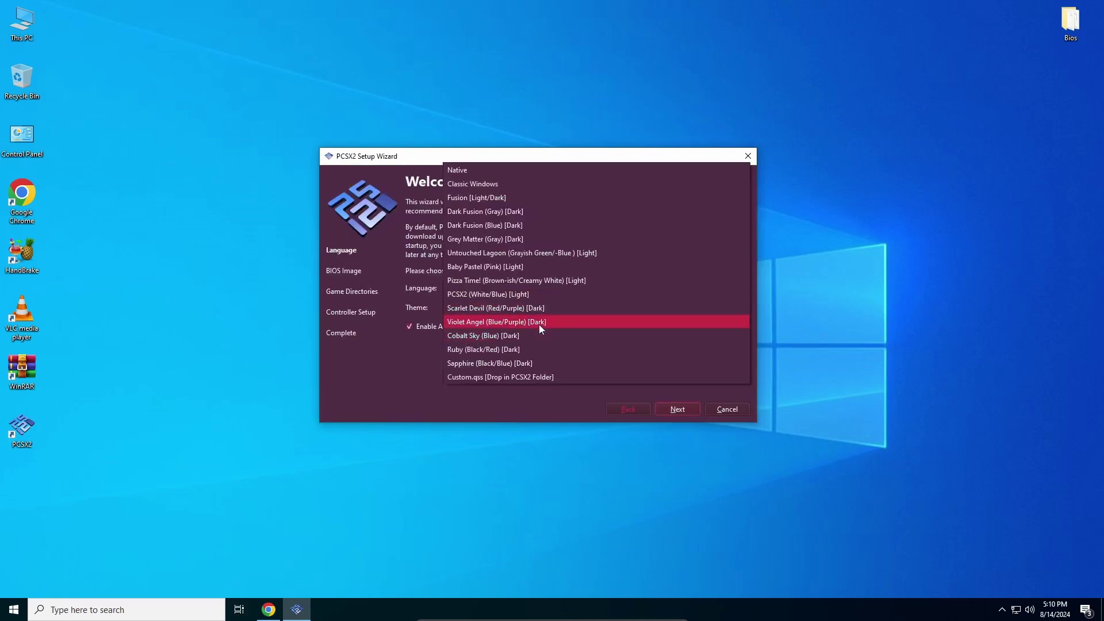
left_click(539, 324)
mouse_move(475, 159)
left_mouse_down()
mouse_move(482, 253)
mouse_move(482, 144)
left_mouse_up()
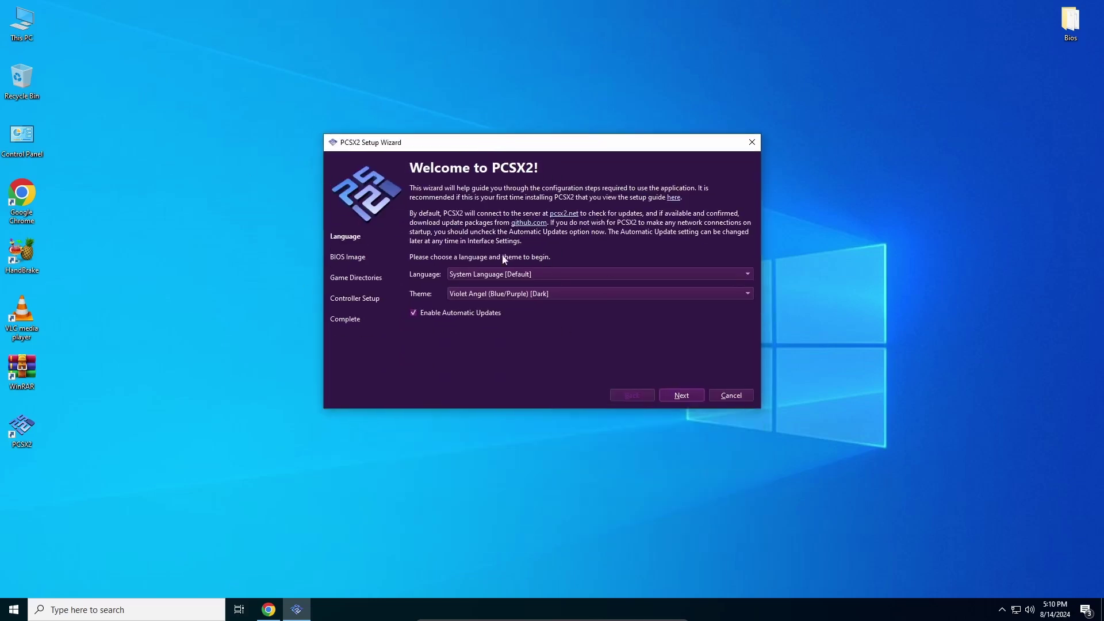
left_click(685, 391)
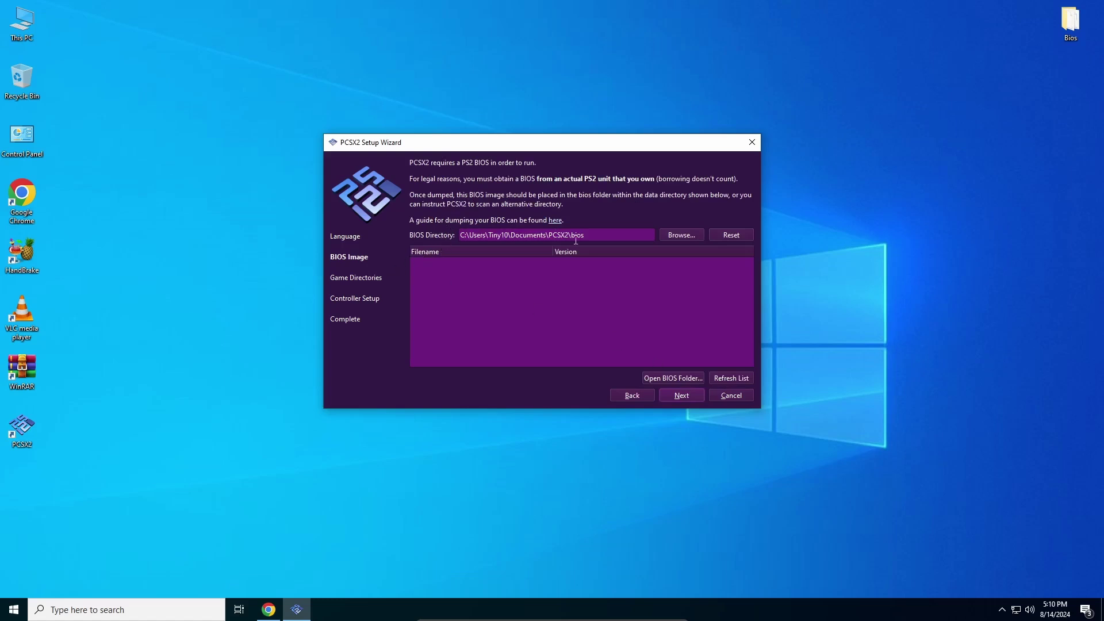
Set the BIOS directory to the Bios folder on the desktop.
left_click_drag(587, 232, 438, 233)
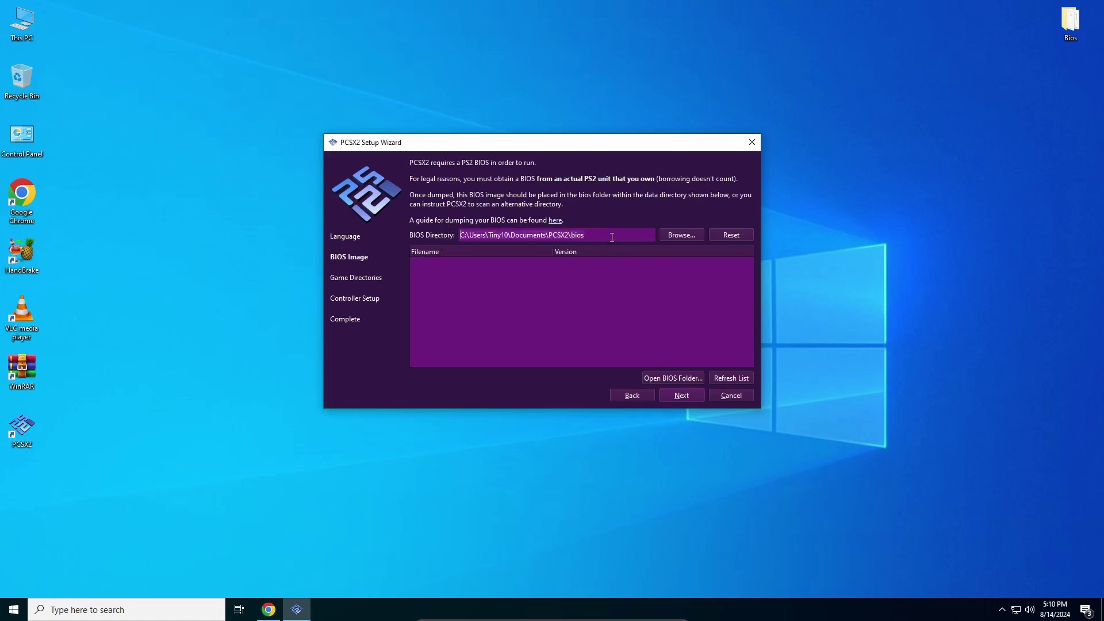
left_click(612, 237)
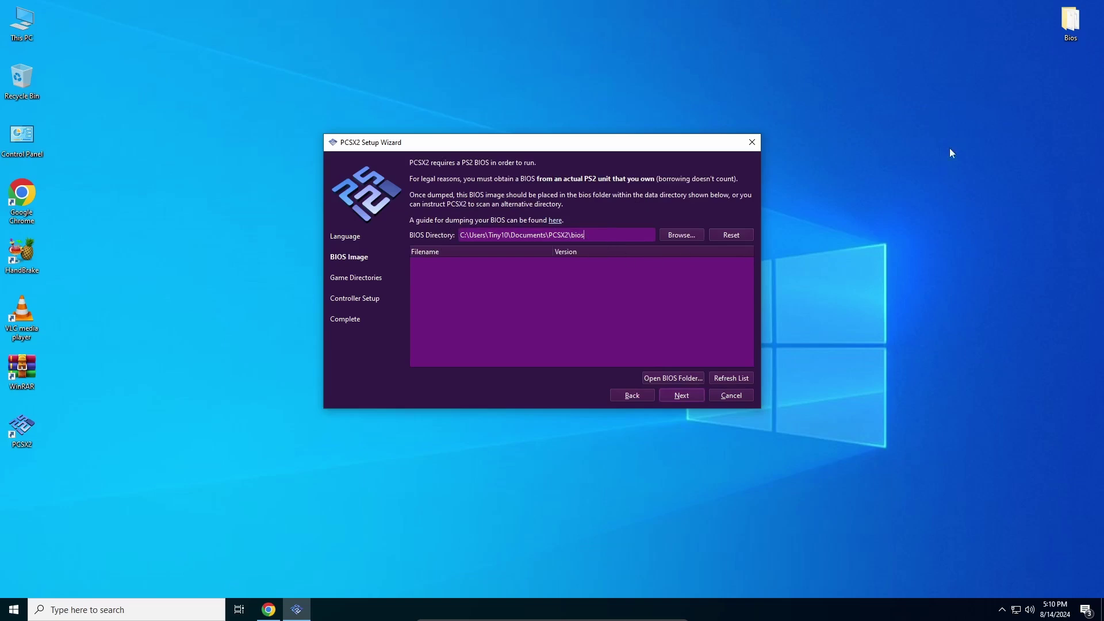
left_click(1071, 28)
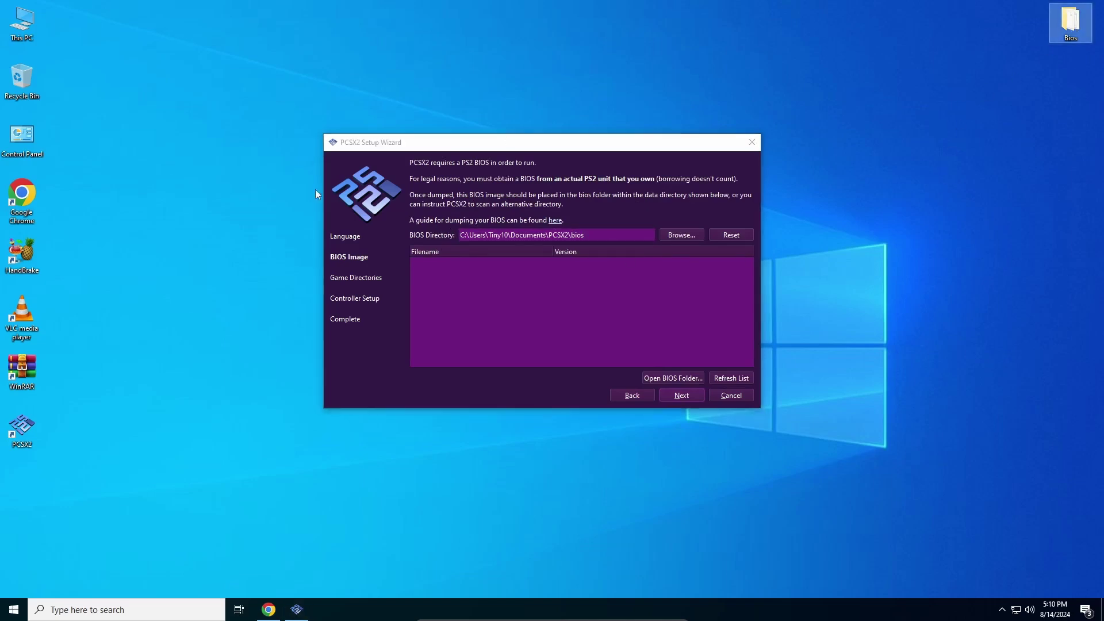
left_click(583, 299)
left_click(680, 235)
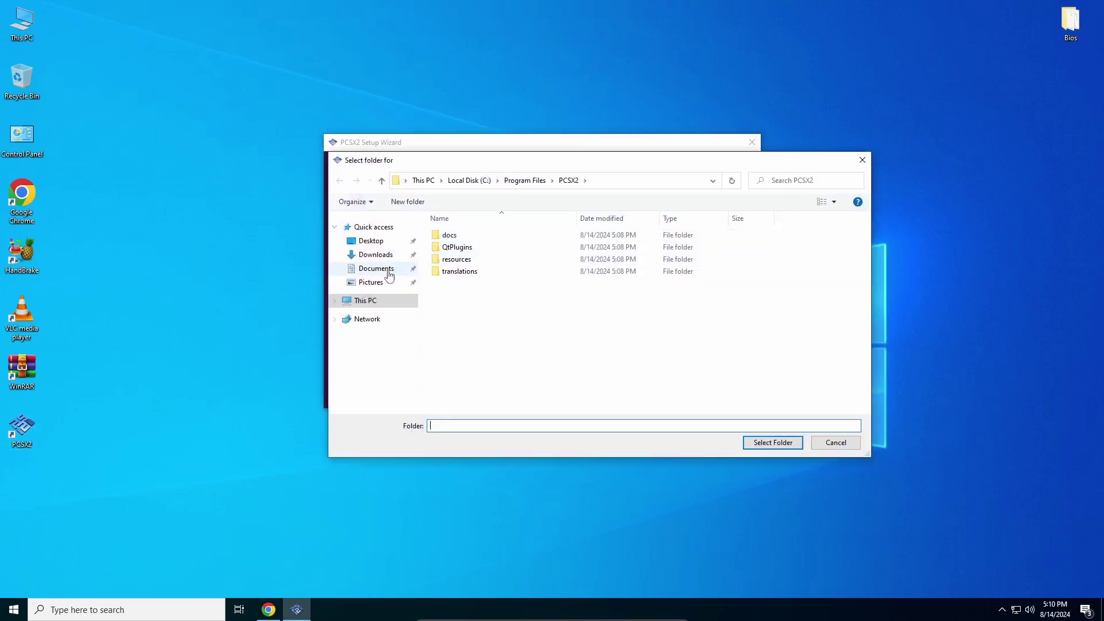
left_click(385, 241)
left_click(454, 235)
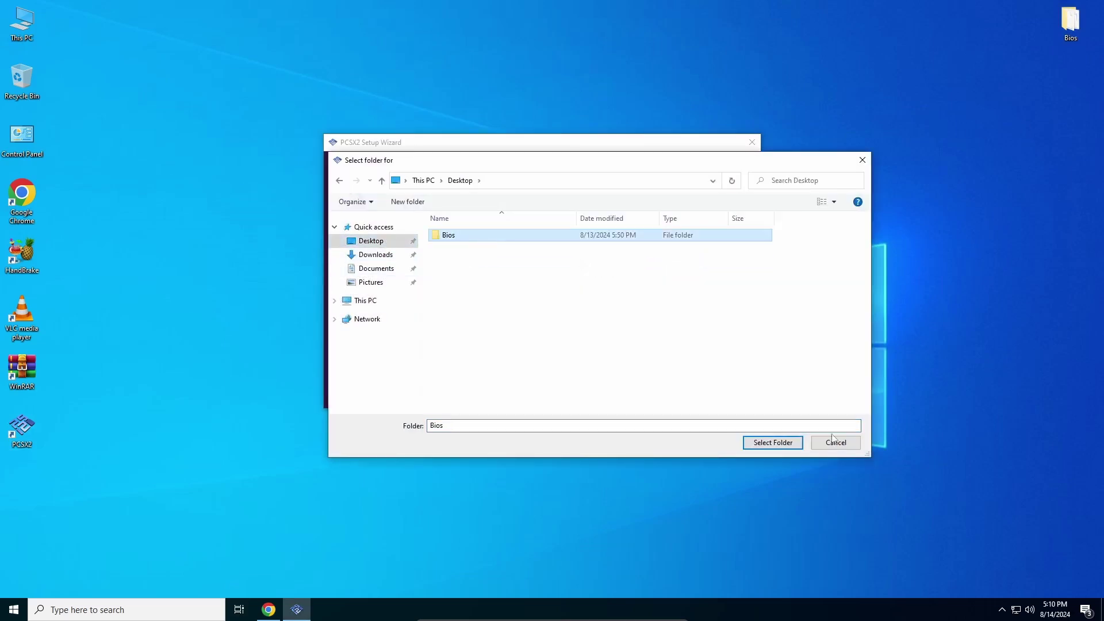
left_click(772, 442)
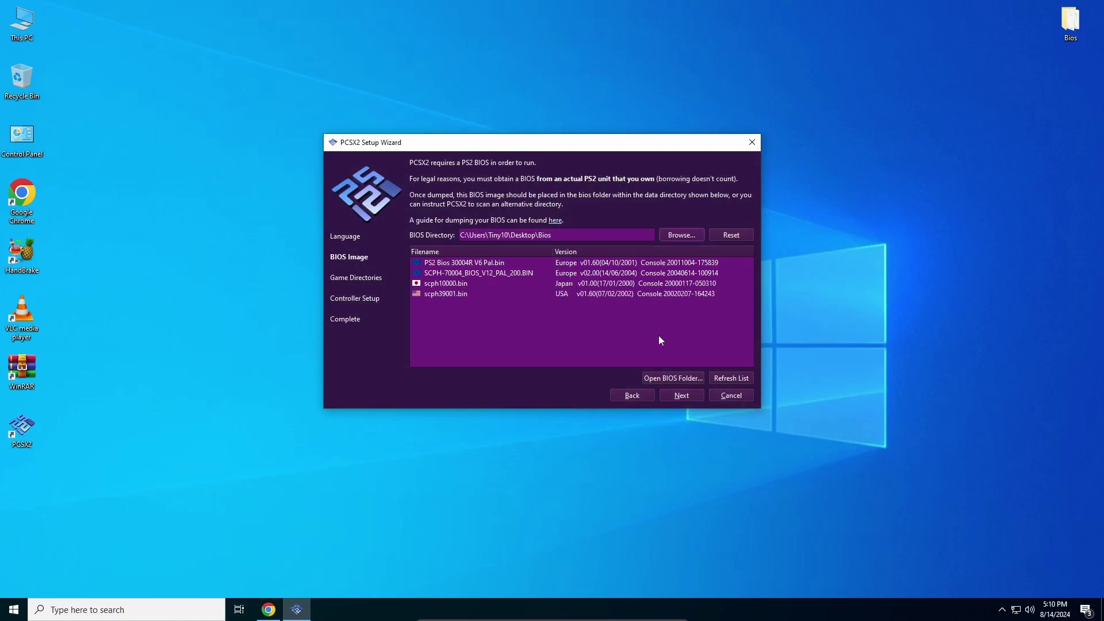
Select the USA BIOS scph39001.bin and proceed to Controller Setup without adding any game directories.
left_click(512, 295)
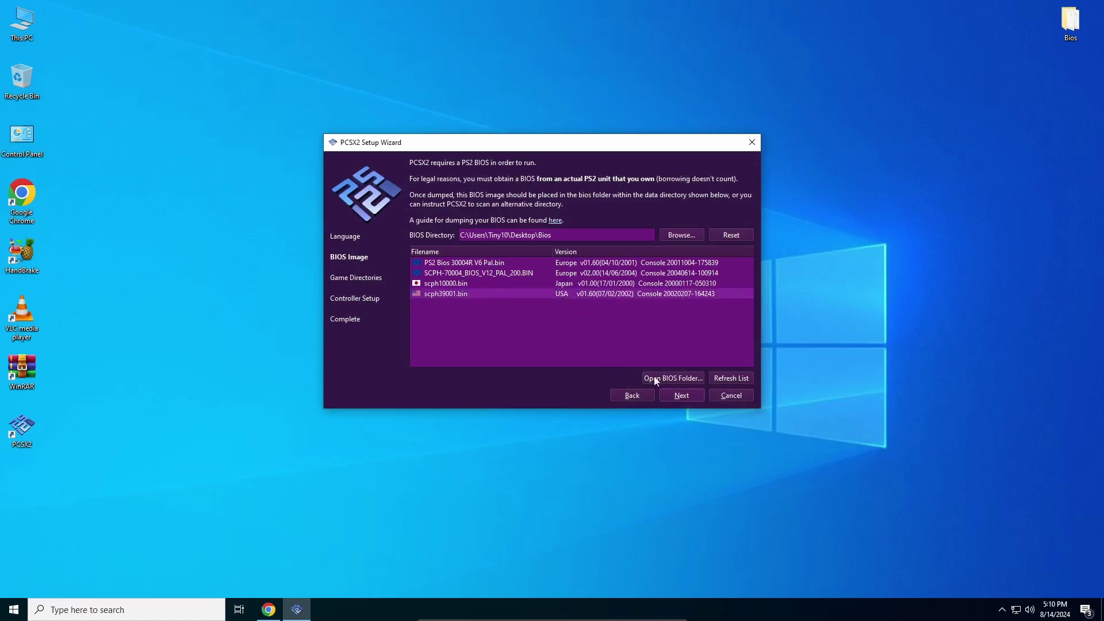
left_click(680, 395)
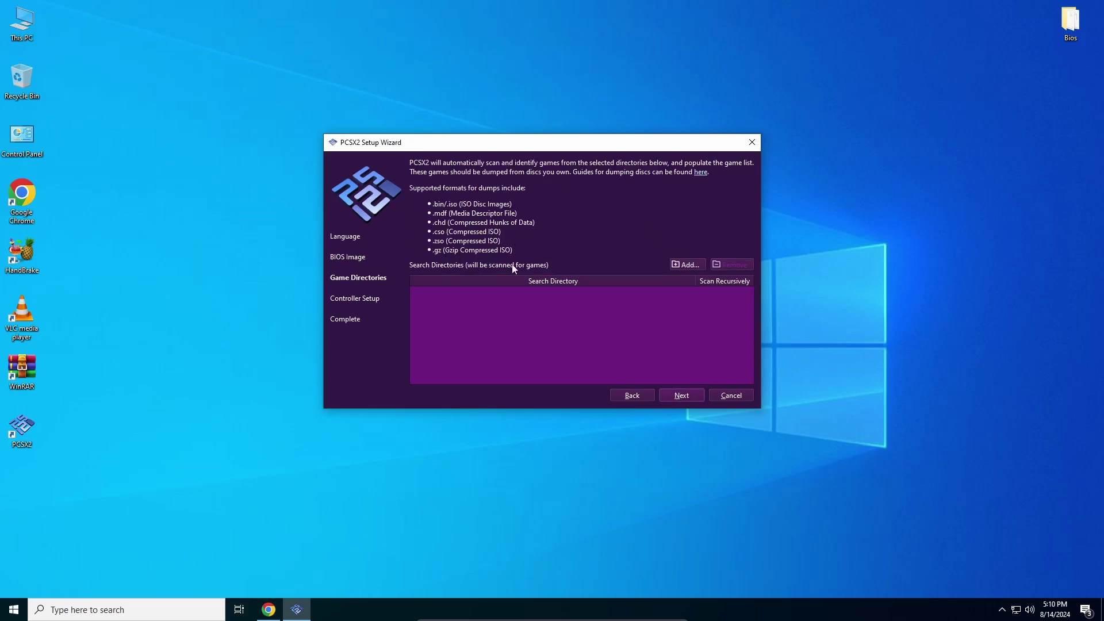
left_click(682, 395)
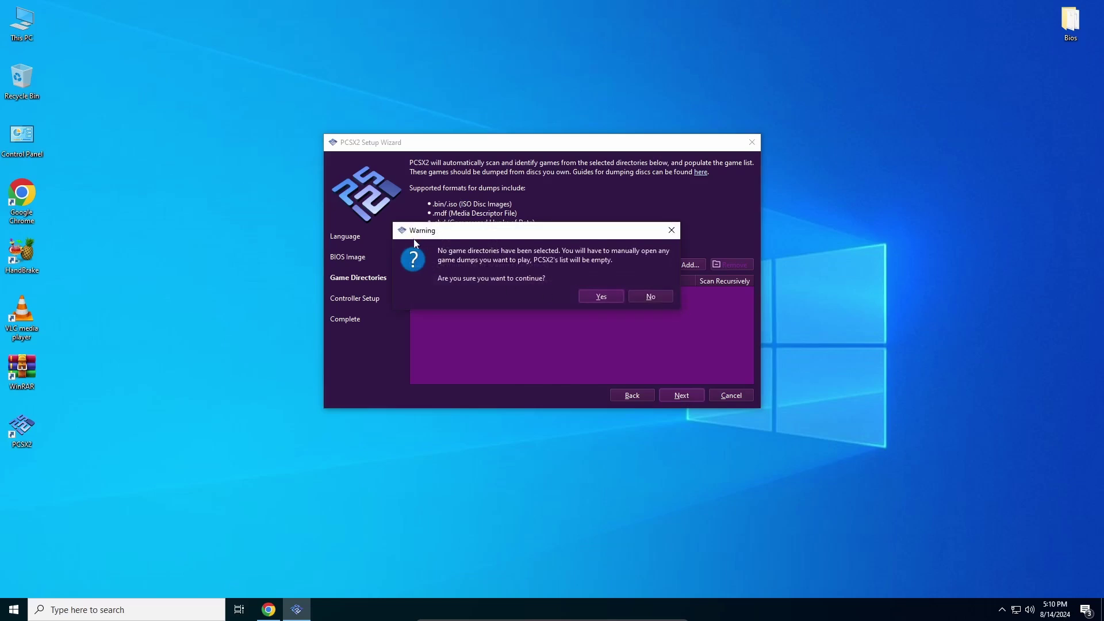
left_click(598, 296)
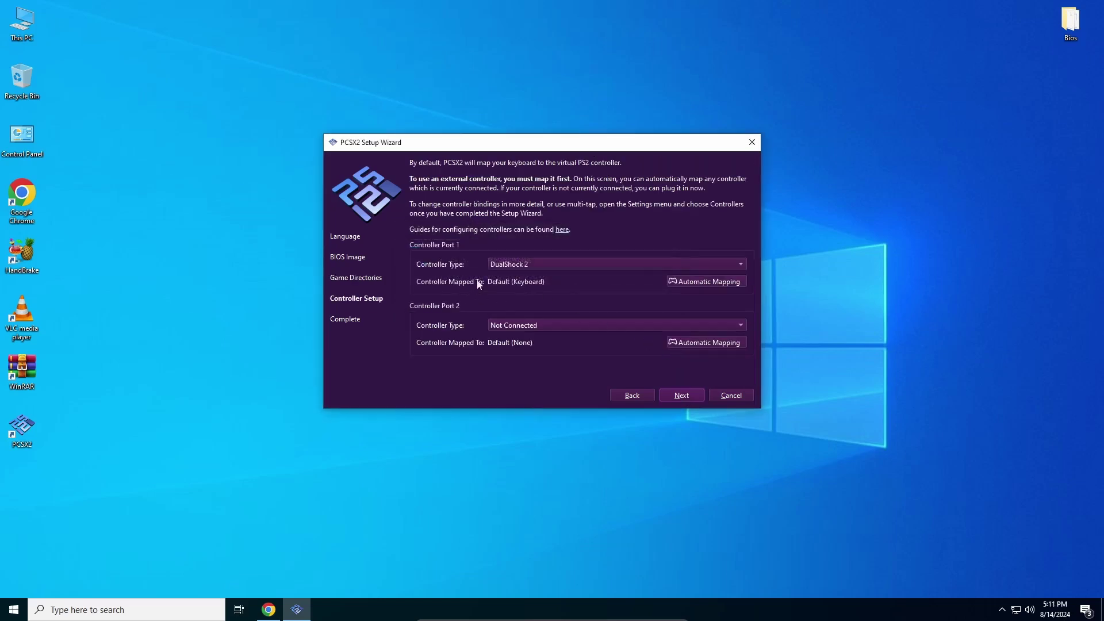
Choose DualShock 2 as the controller type for Controller Port 1 and finish the setup wizard.
left_click(530, 268)
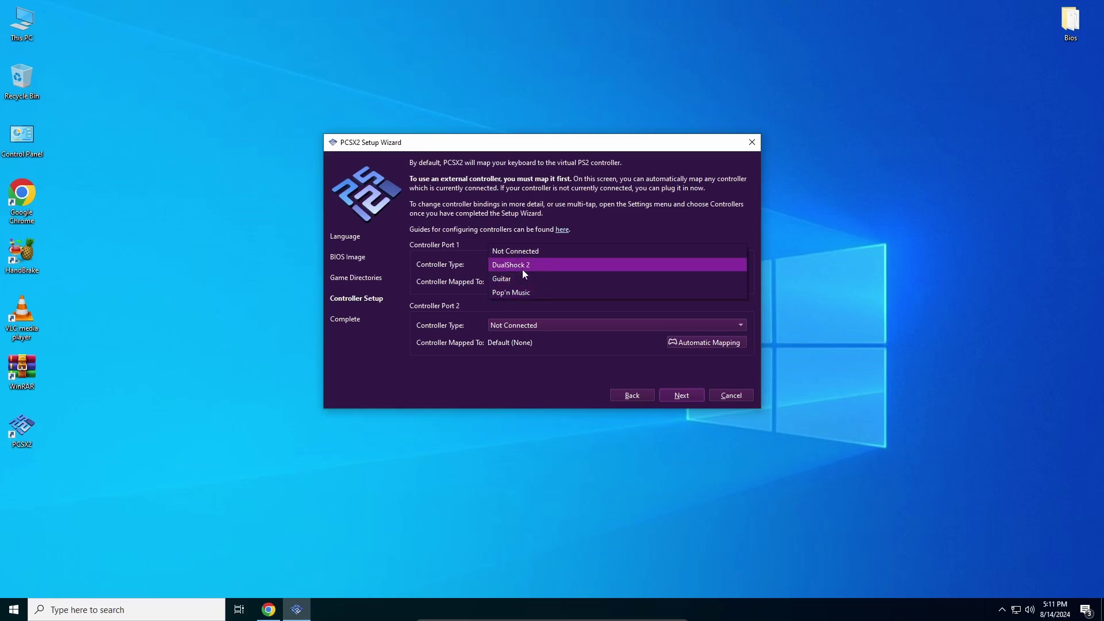
left_click(508, 266)
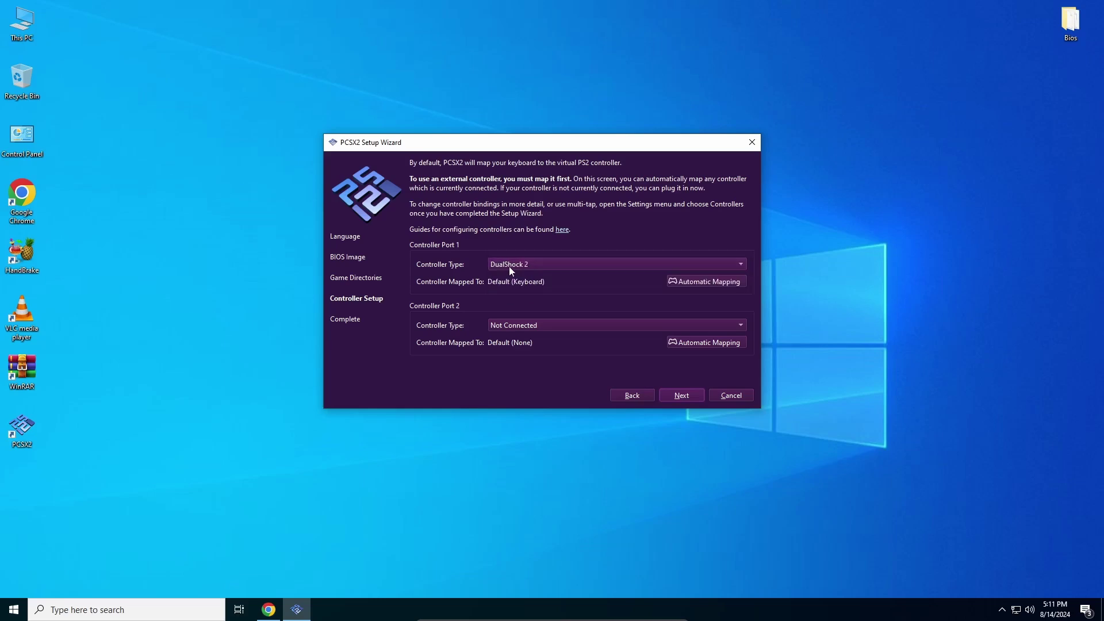
left_click(683, 397)
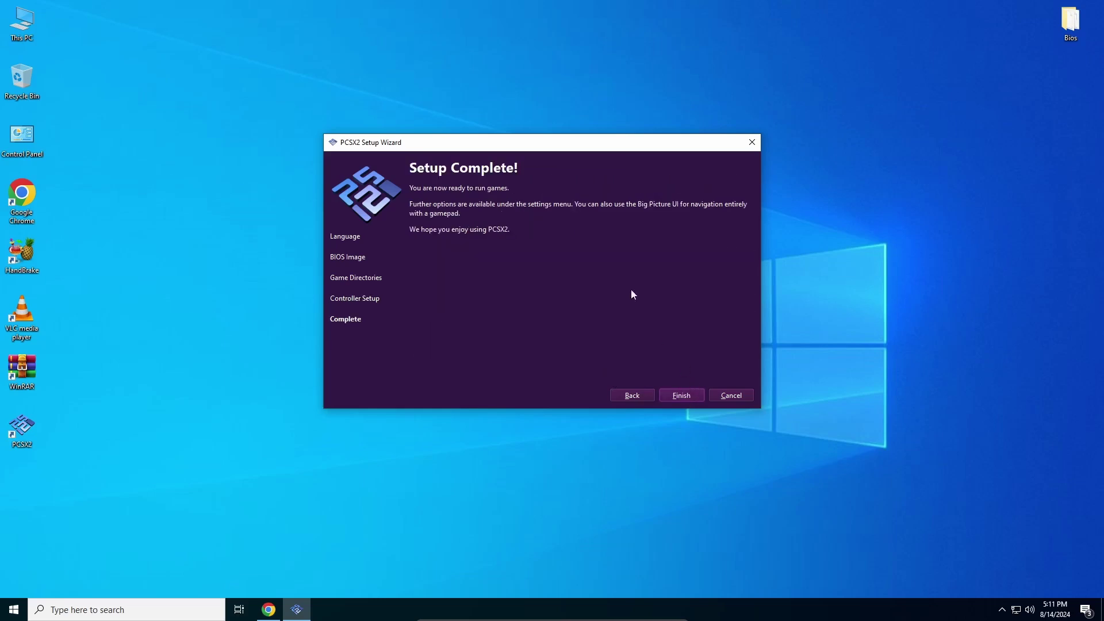
left_click(692, 396)
right_click(239, 230)
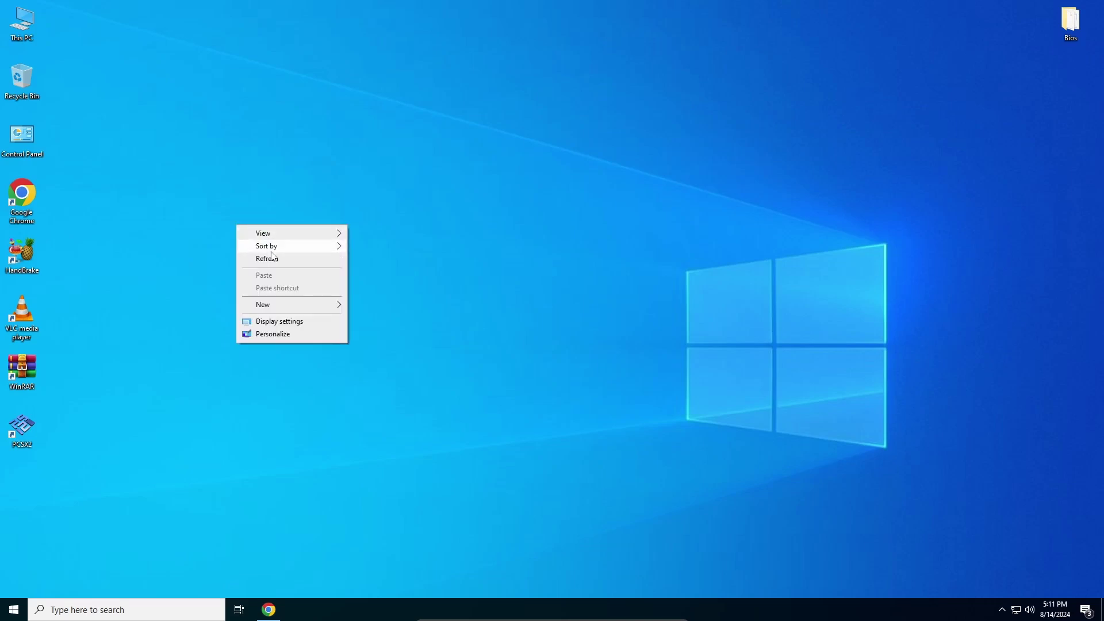
left_click(292, 255)
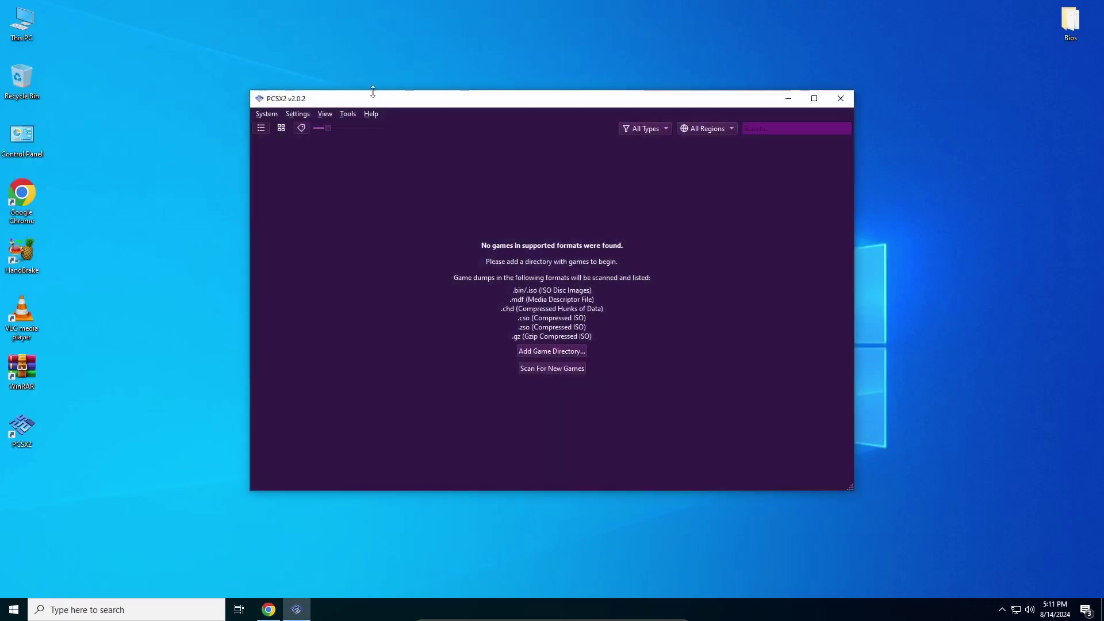
left_click_drag(372, 106, 371, 92)
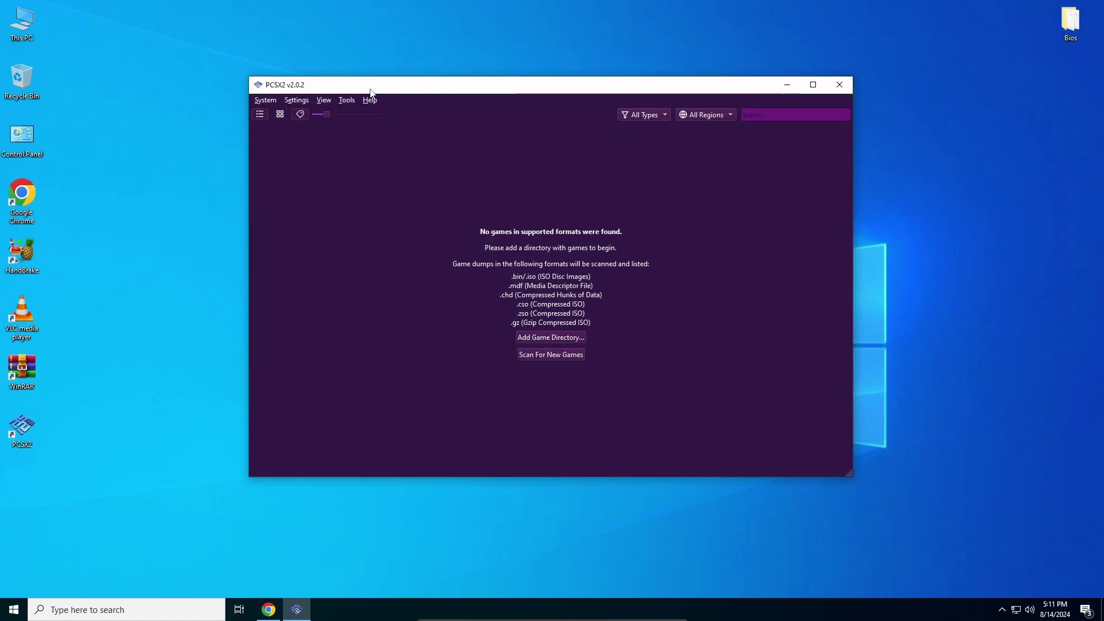
left_click_drag(352, 90, 328, 101)
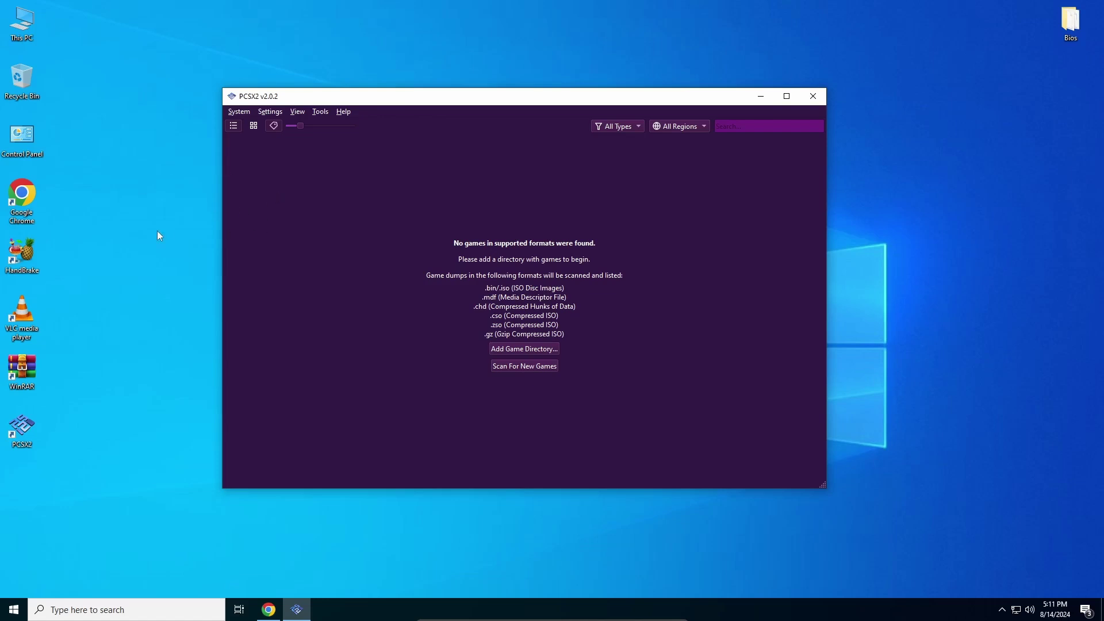
right_click(235, 4)
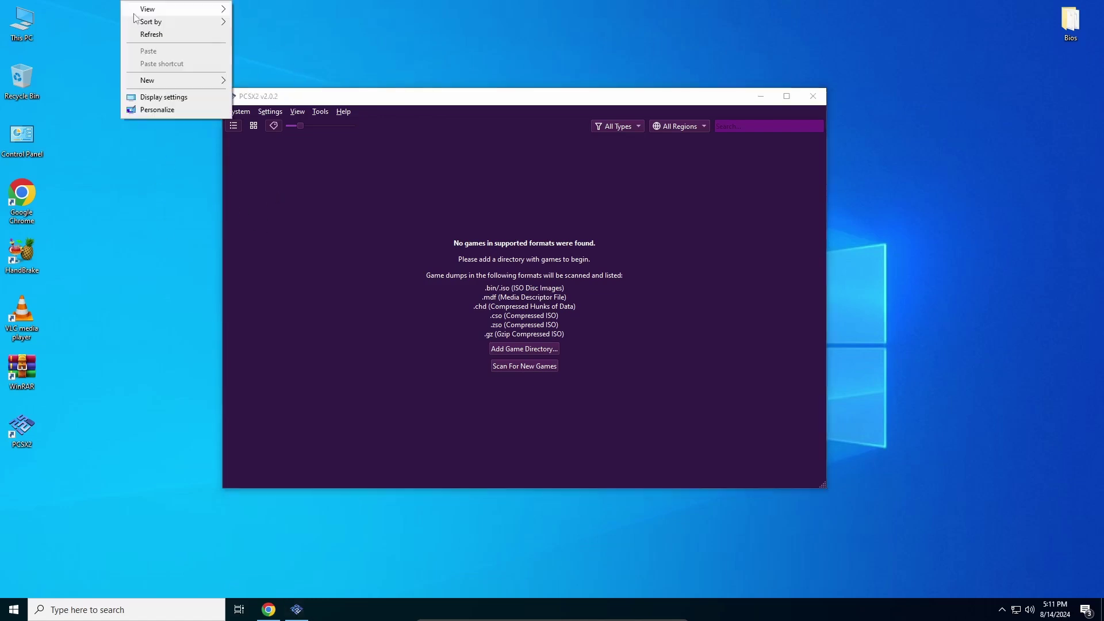
left_click(277, 79)
left_click_drag(338, 96, 335, 85)
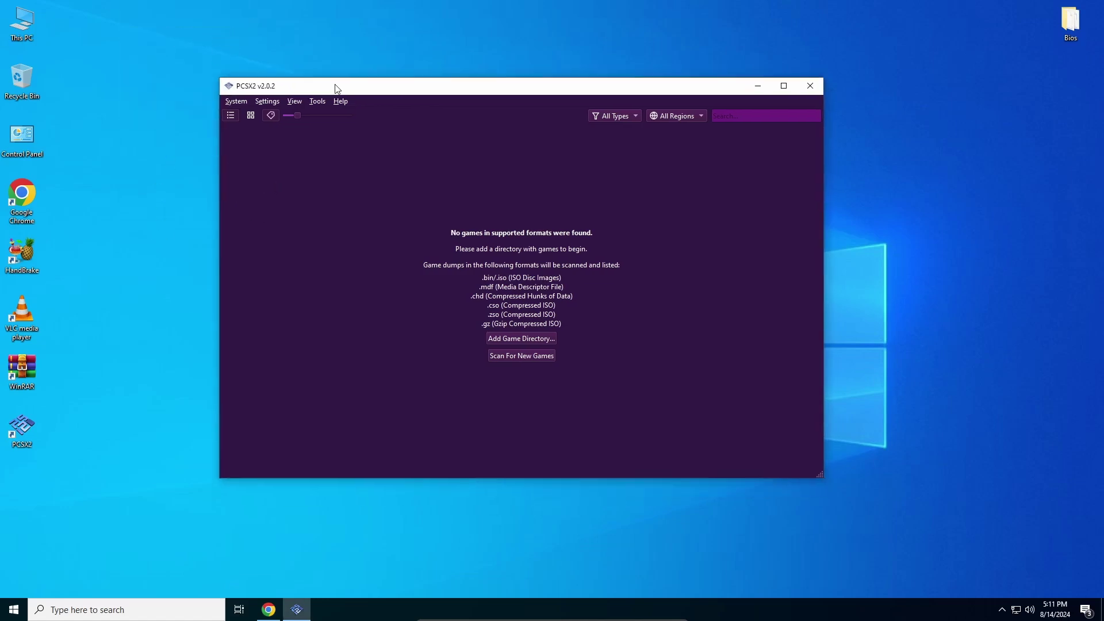
Open the Controller Port 1 bindings in the controller settings and choose DualShock 2 as its controller type.
left_click(267, 102)
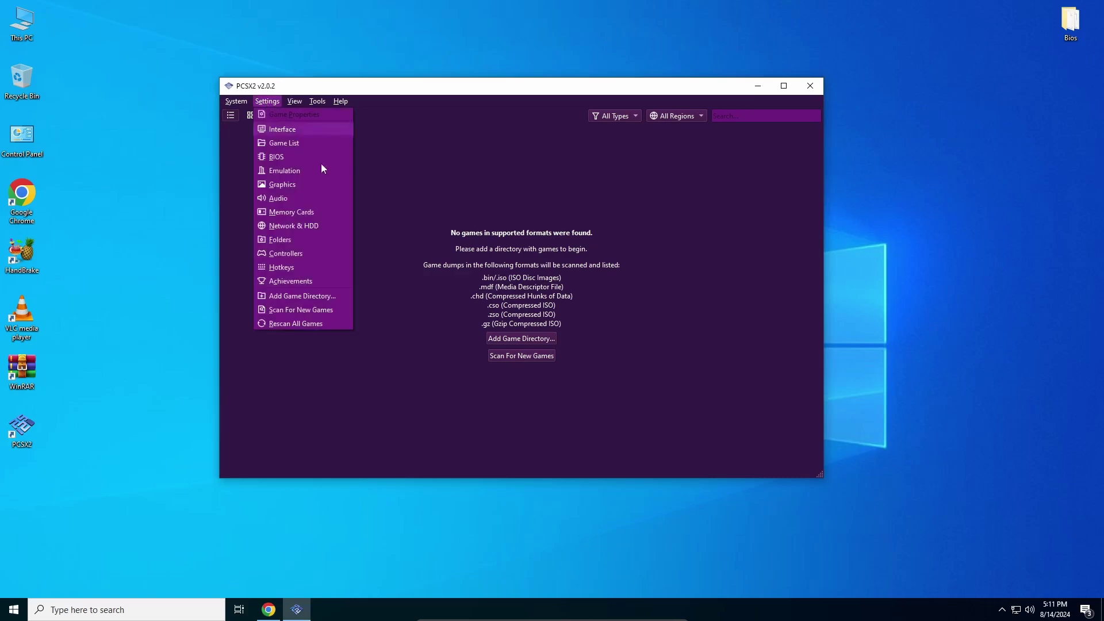
left_click(309, 253)
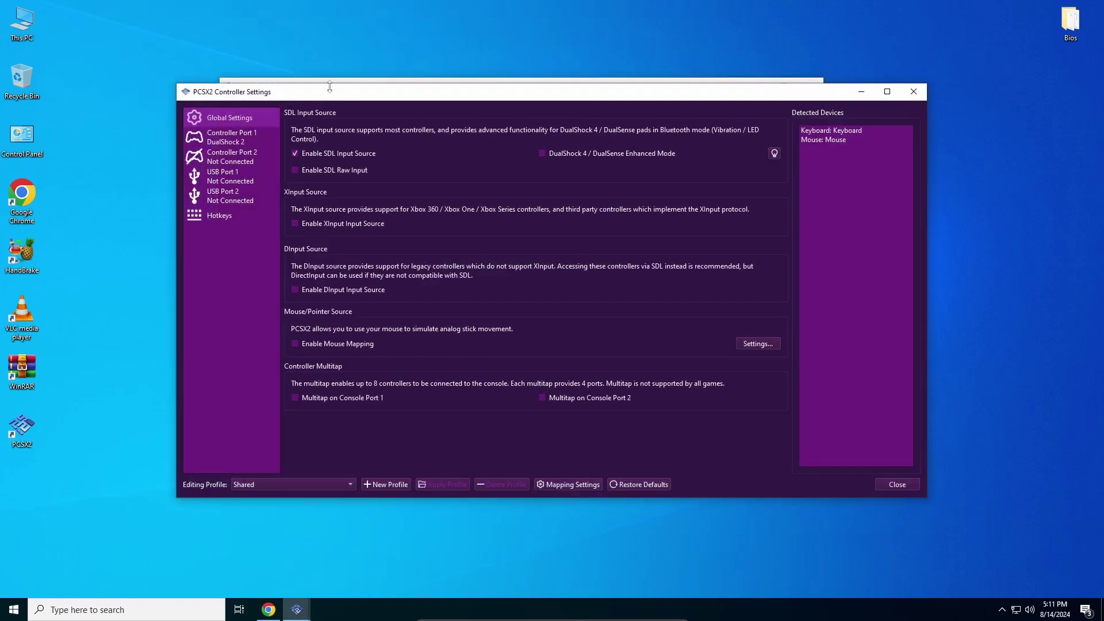
left_click_drag(321, 100, 313, 96)
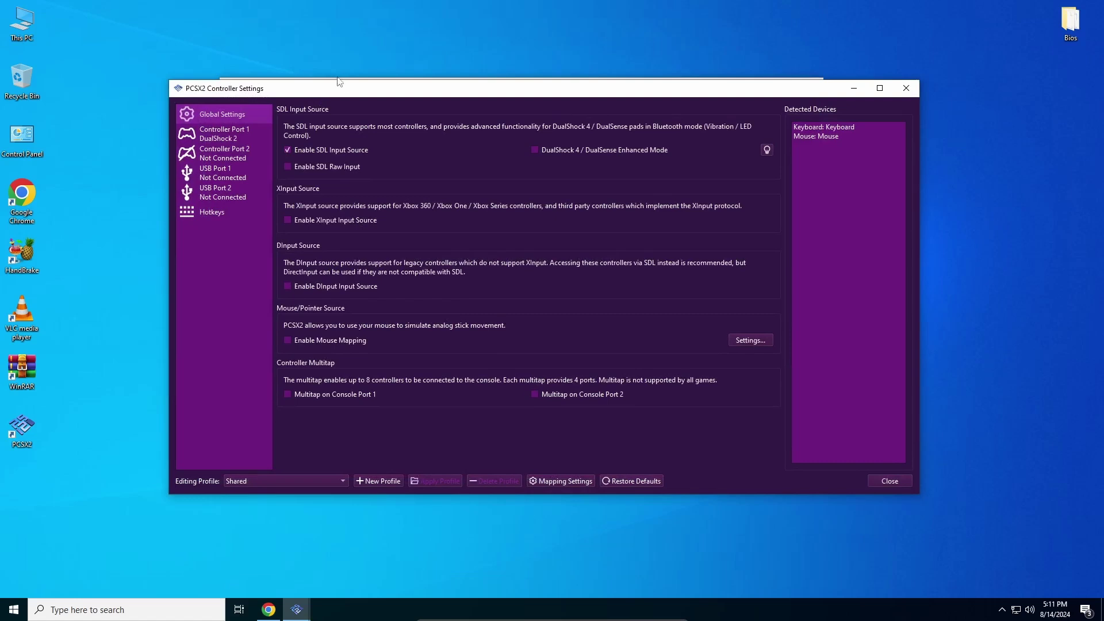
left_click(231, 141)
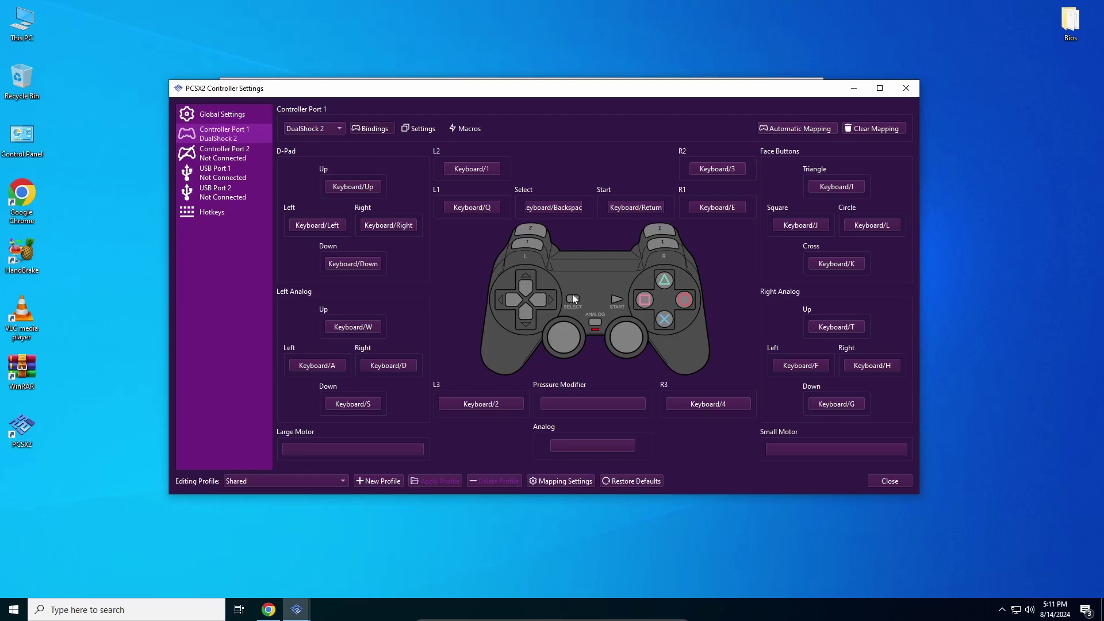
left_click(315, 129)
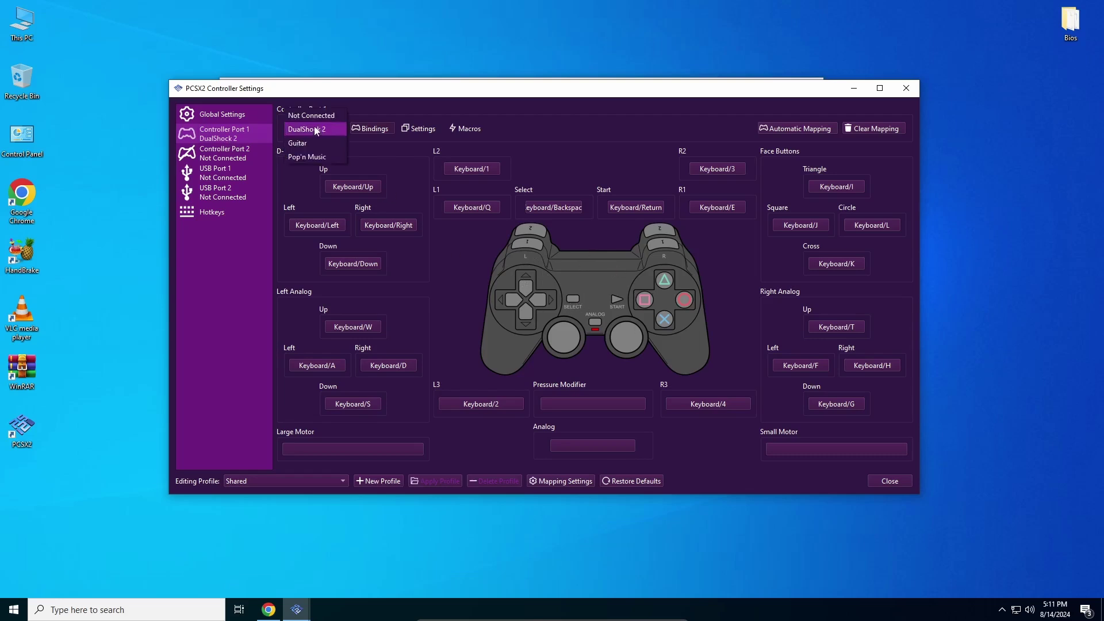
left_click(316, 130)
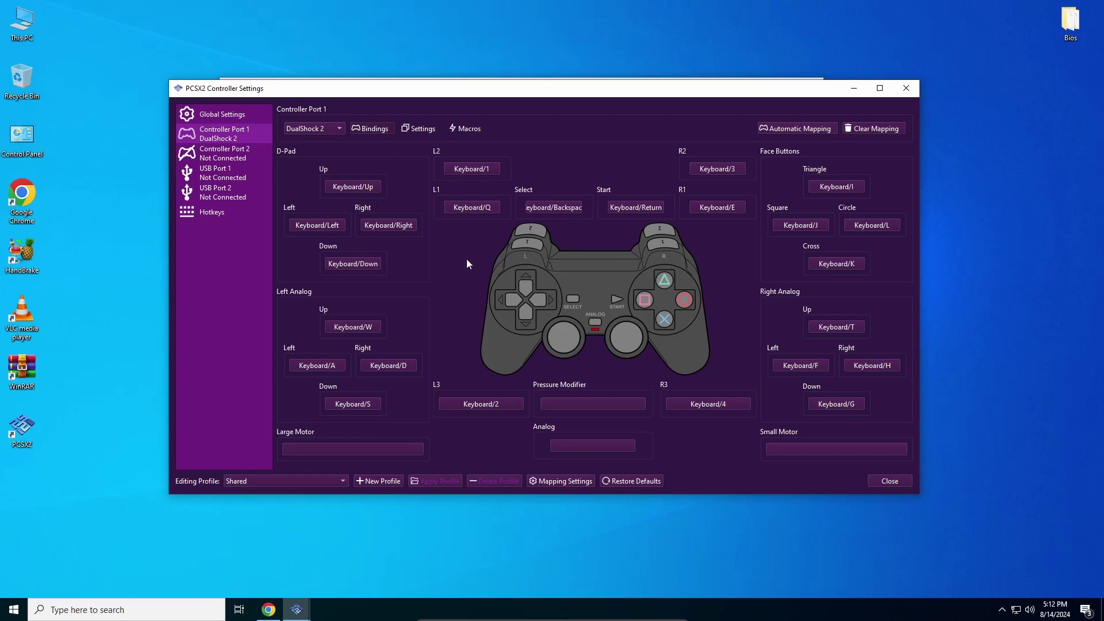
Rebind D-Pad Up to Keyboard/Up, Right to Pointer-0/LeftButton and Down to Keyboard/Down, and close the controller settings.
left_click(369, 192)
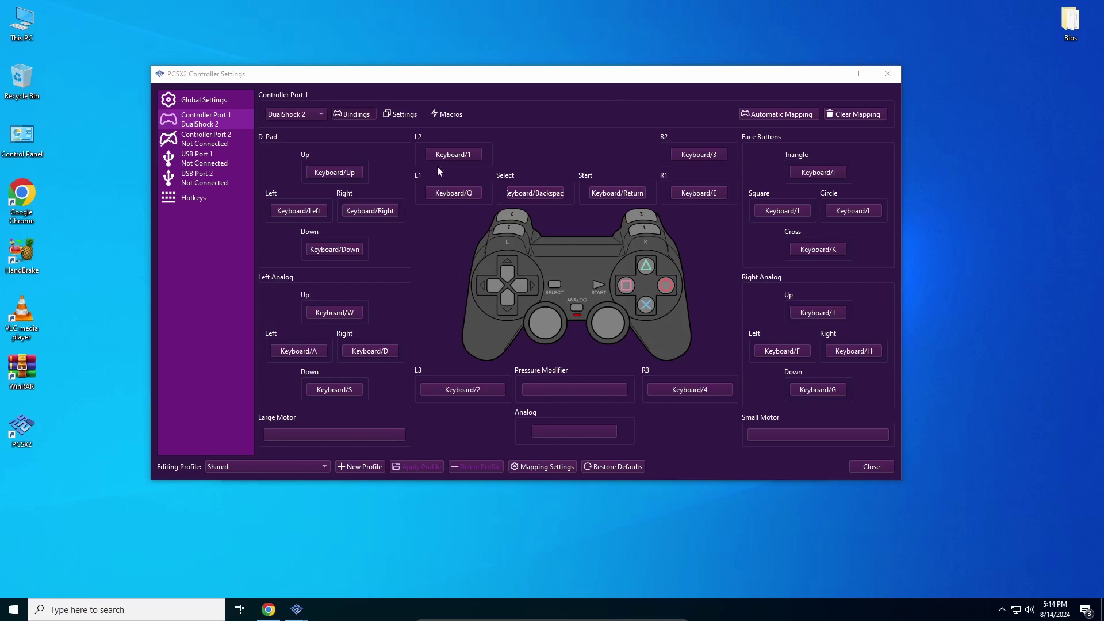
left_click(337, 173)
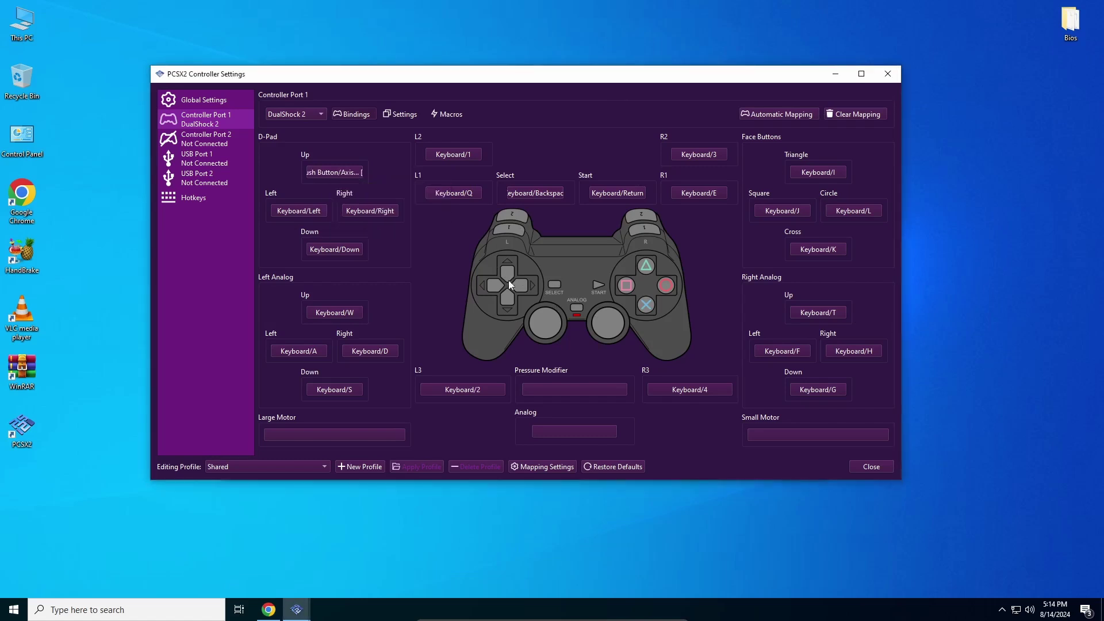
key("Up")
left_click(374, 211)
left_click(398, 252)
left_click(342, 253)
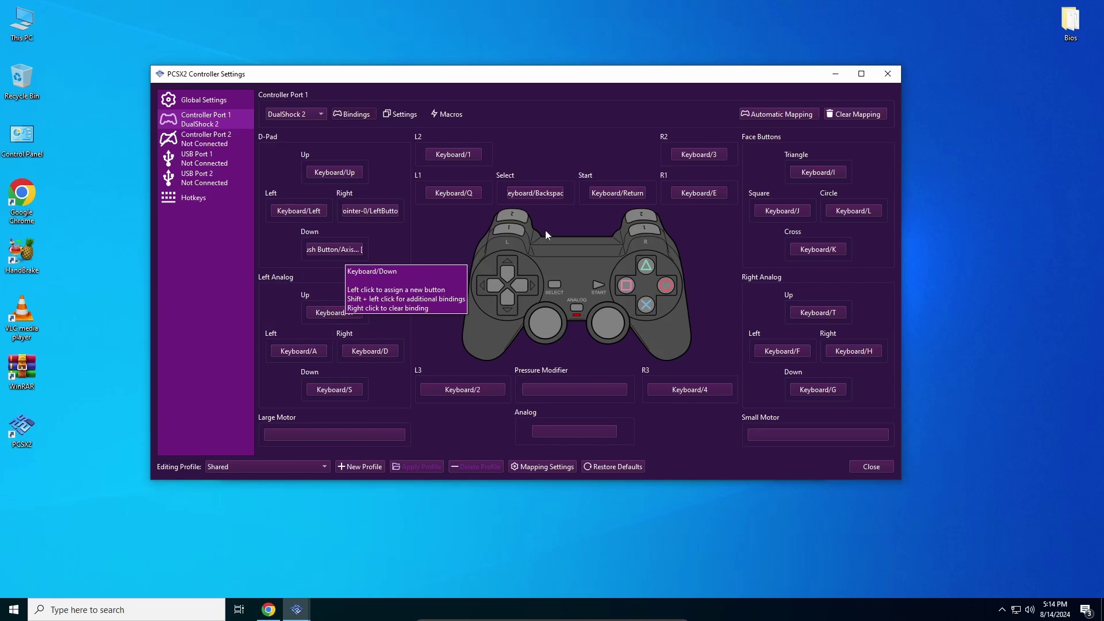
key("Down")
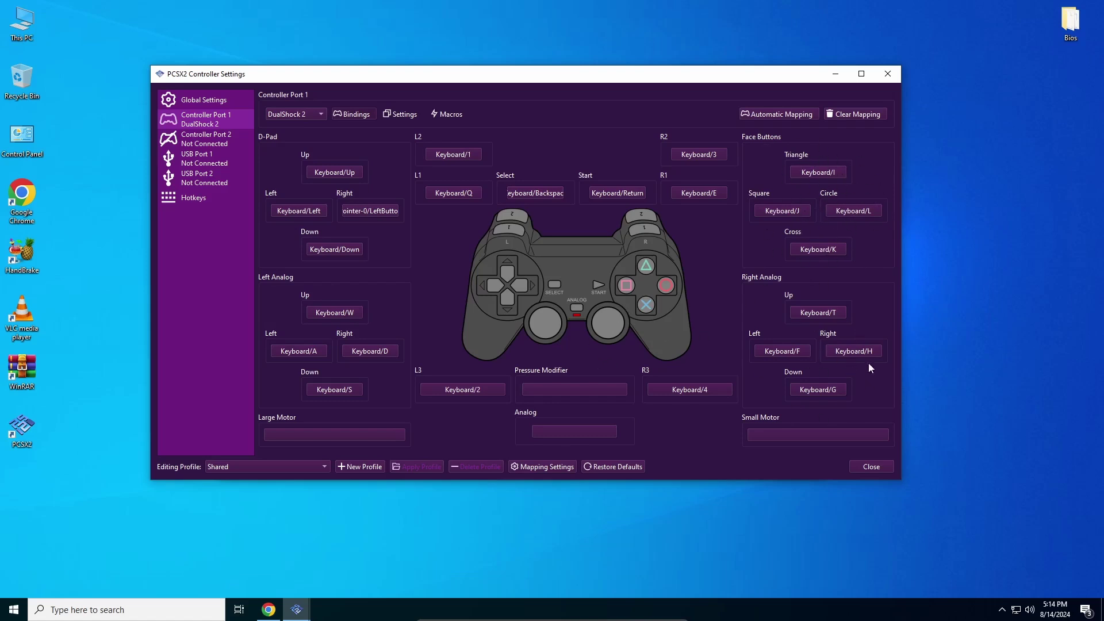
left_click(870, 467)
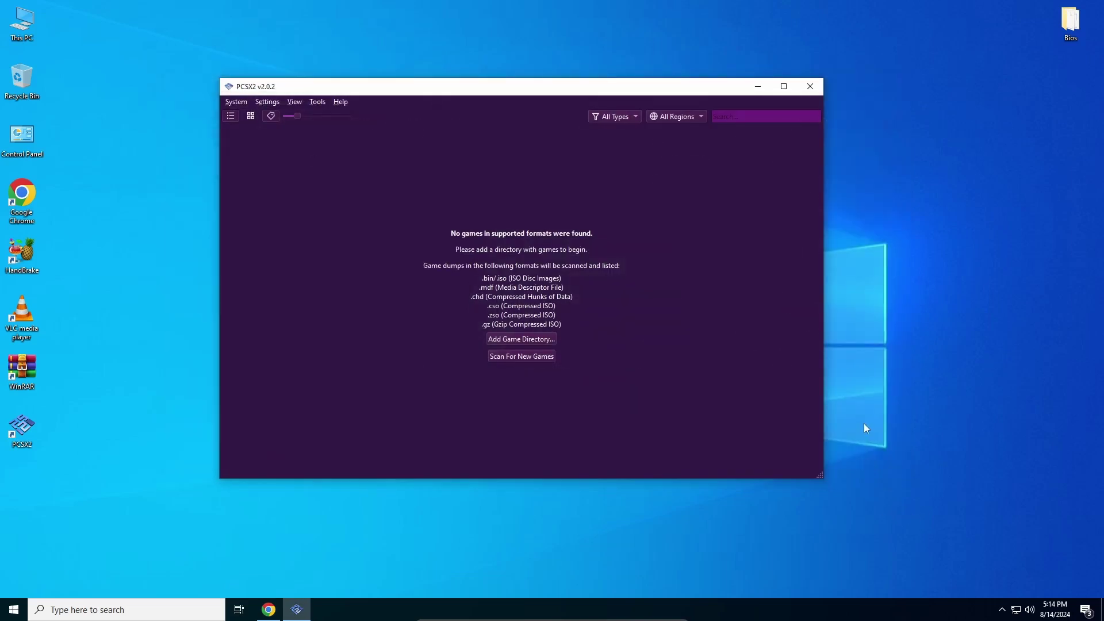
left_click_drag(563, 94, 564, 87)
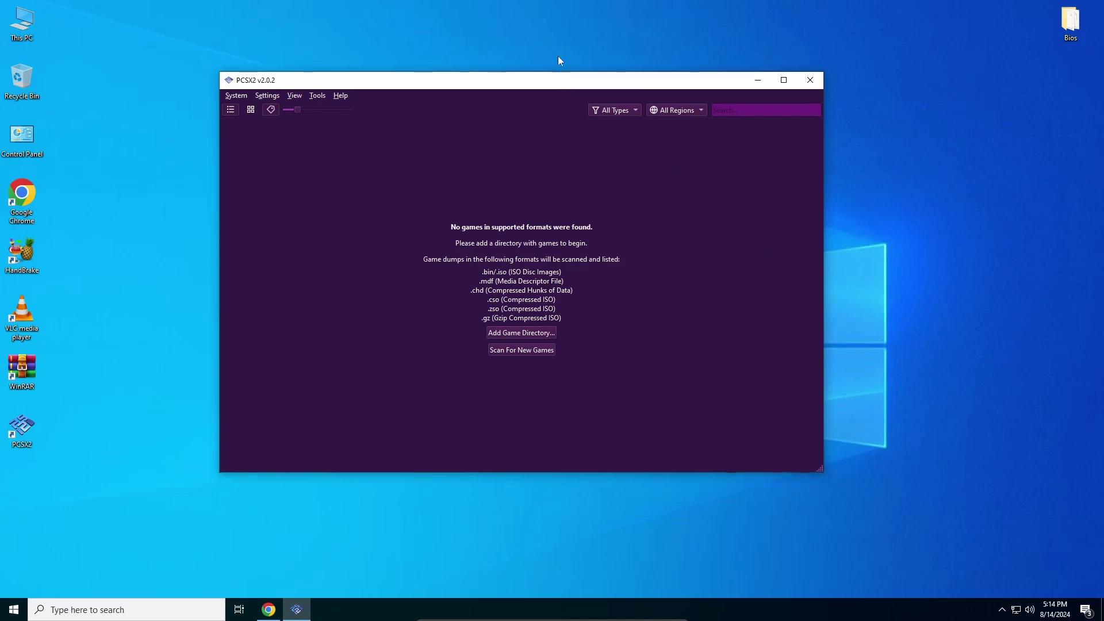
right_click(563, 37)
left_click(599, 69)
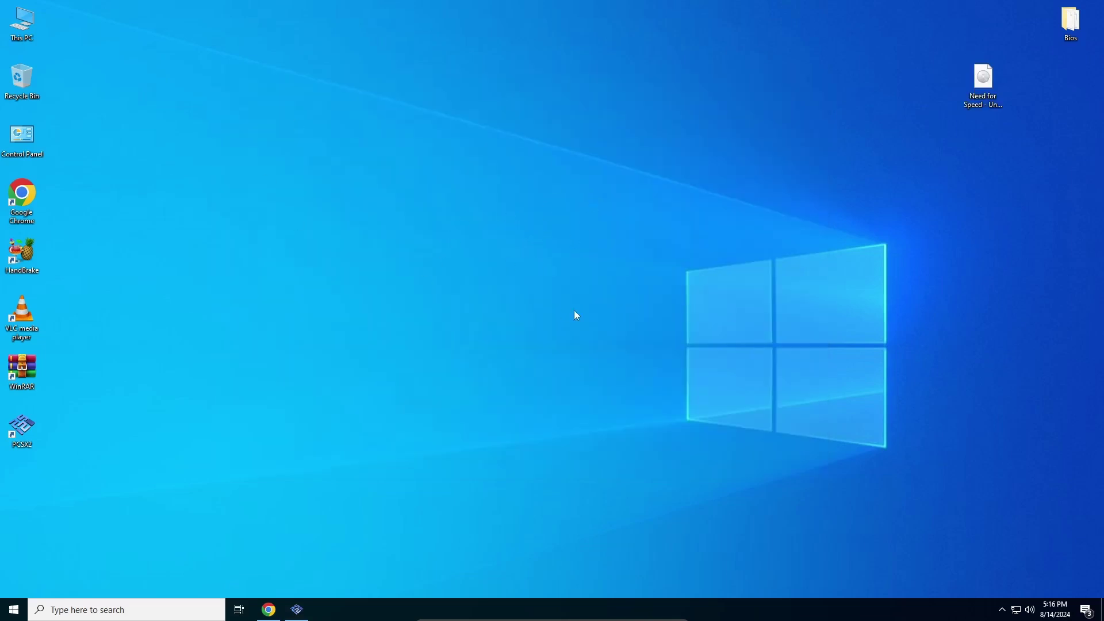
left_click(994, 89)
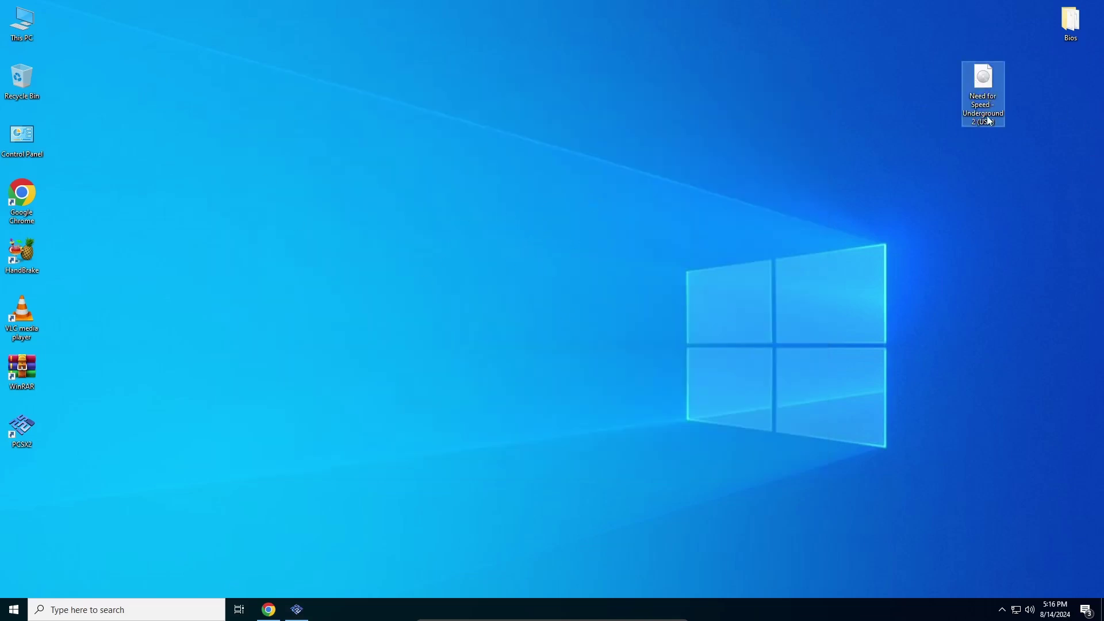
left_click_drag(990, 121, 855, 131)
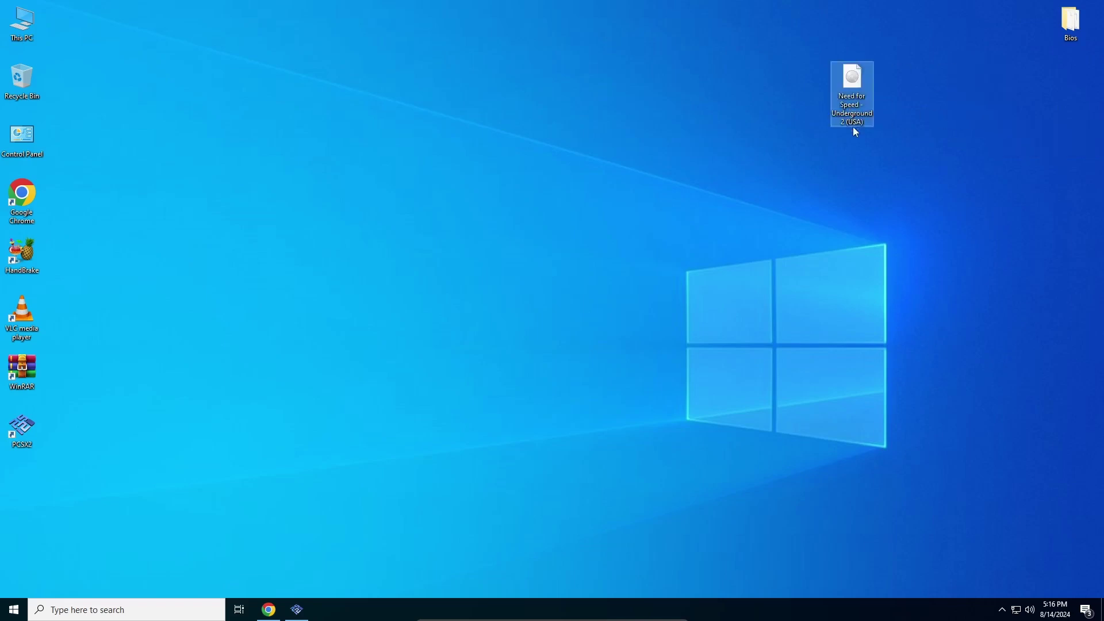
right_click(647, 85)
left_click(682, 114)
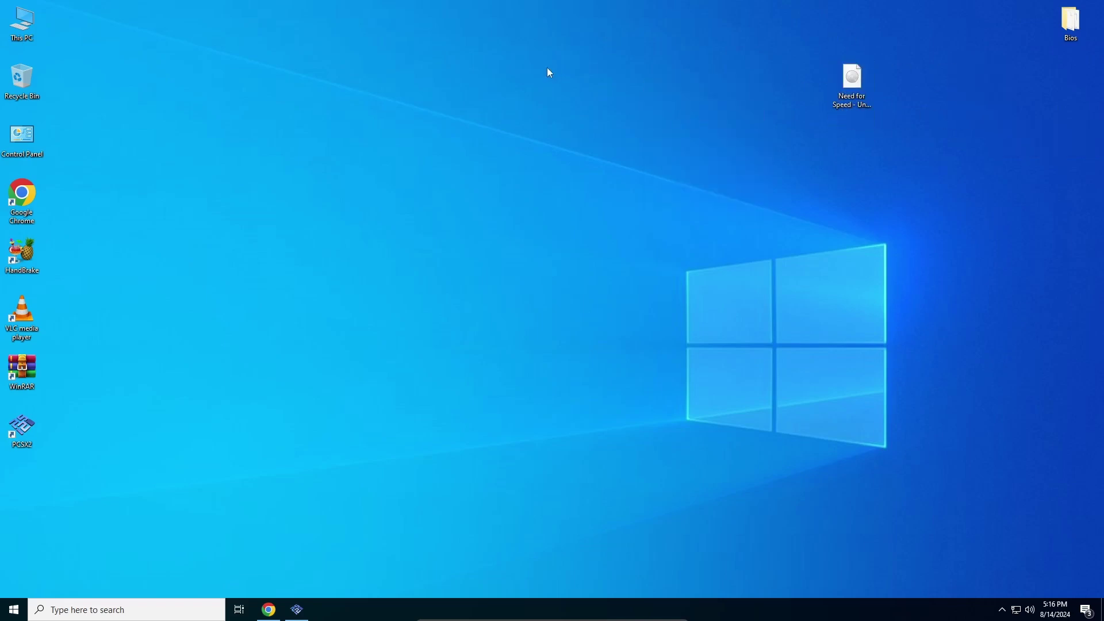
left_click_drag(805, 62, 942, 135)
right_click(645, 144)
left_click(679, 181)
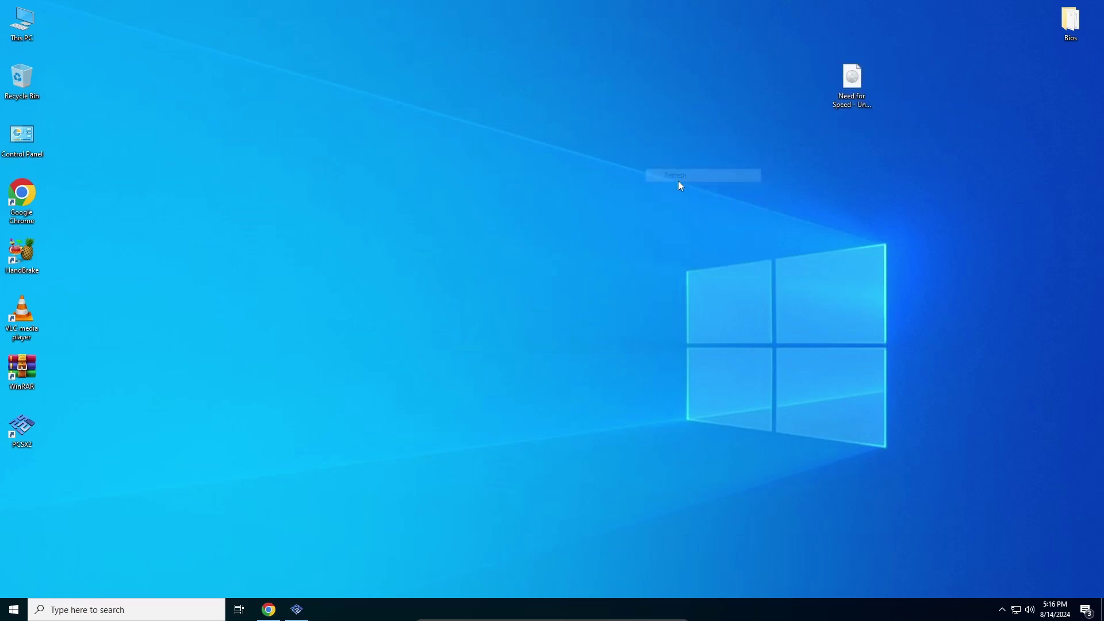
left_click_drag(874, 156, 831, 62)
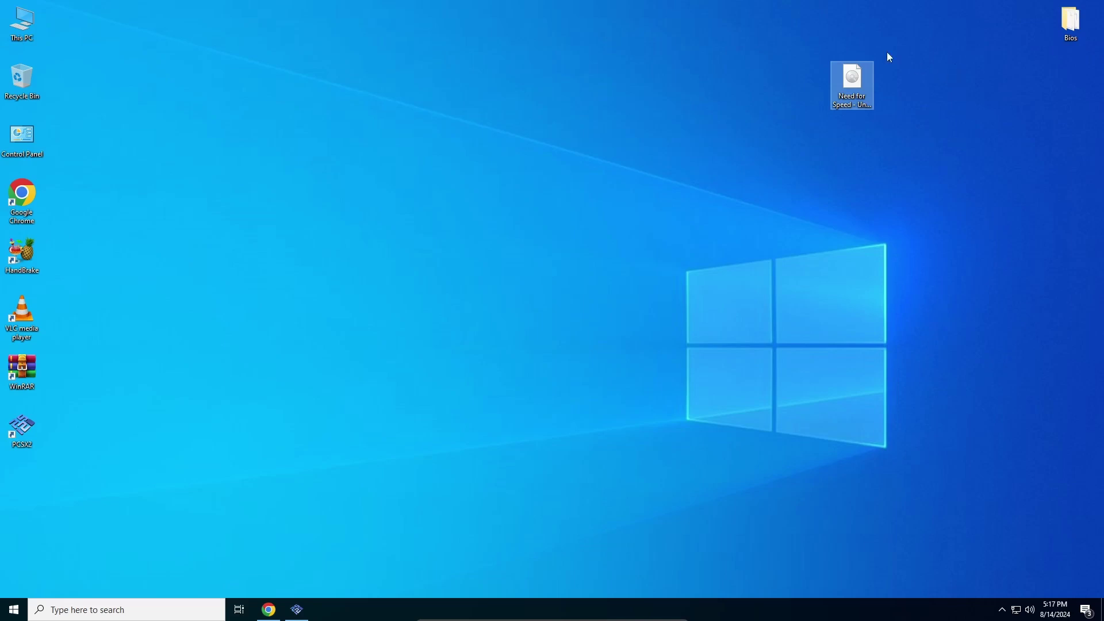
right_click(591, 146)
right_click(650, 150)
left_click(693, 183)
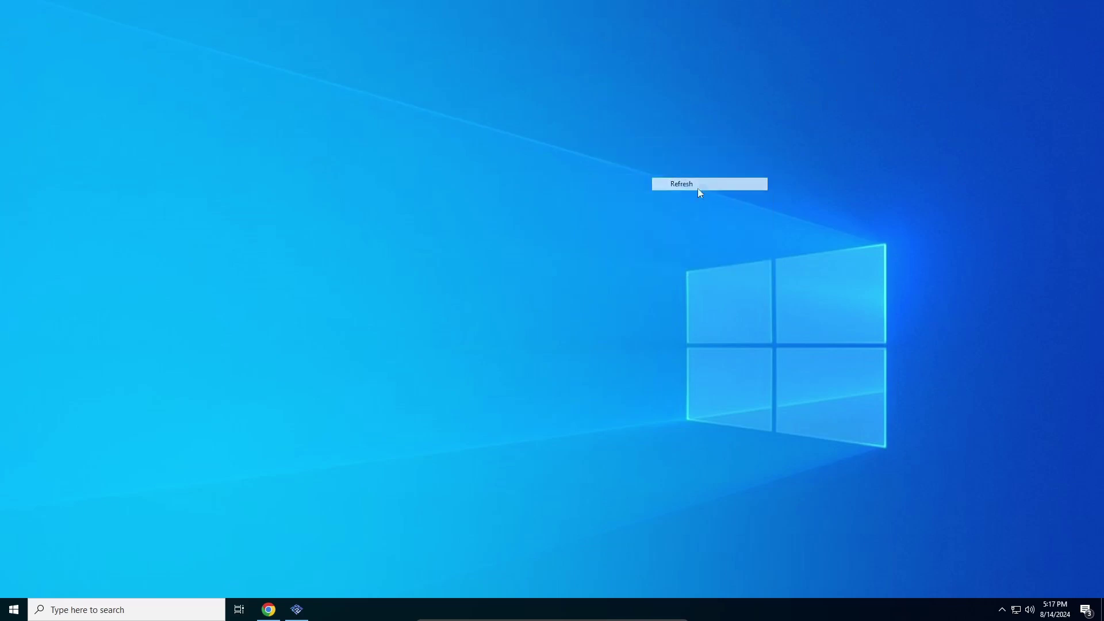
left_click(865, 98)
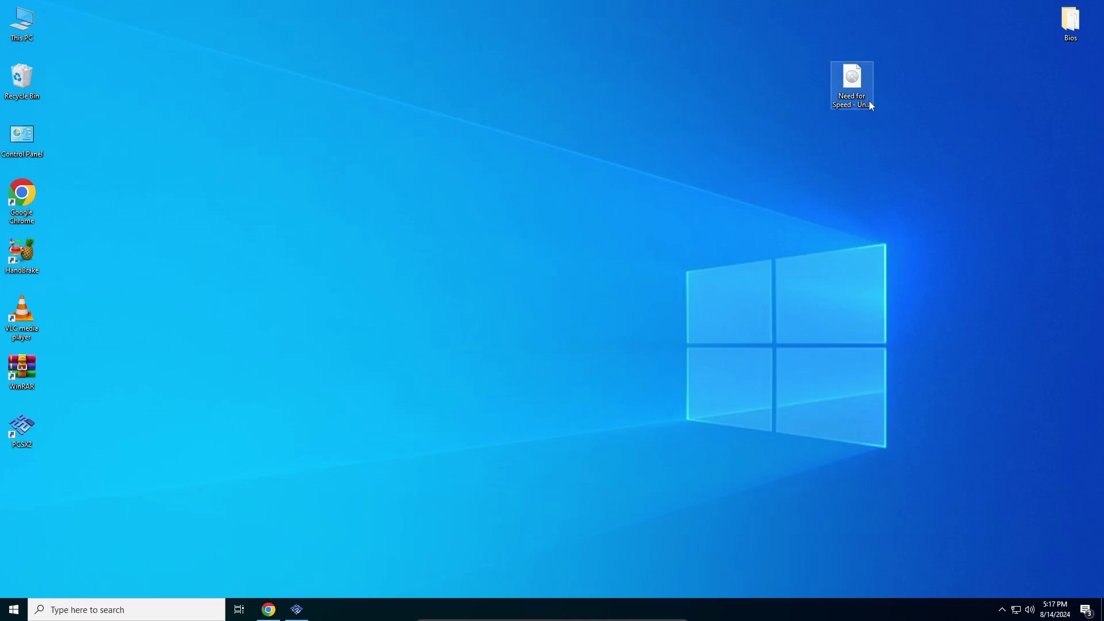
right_click(394, 140)
left_click(435, 174)
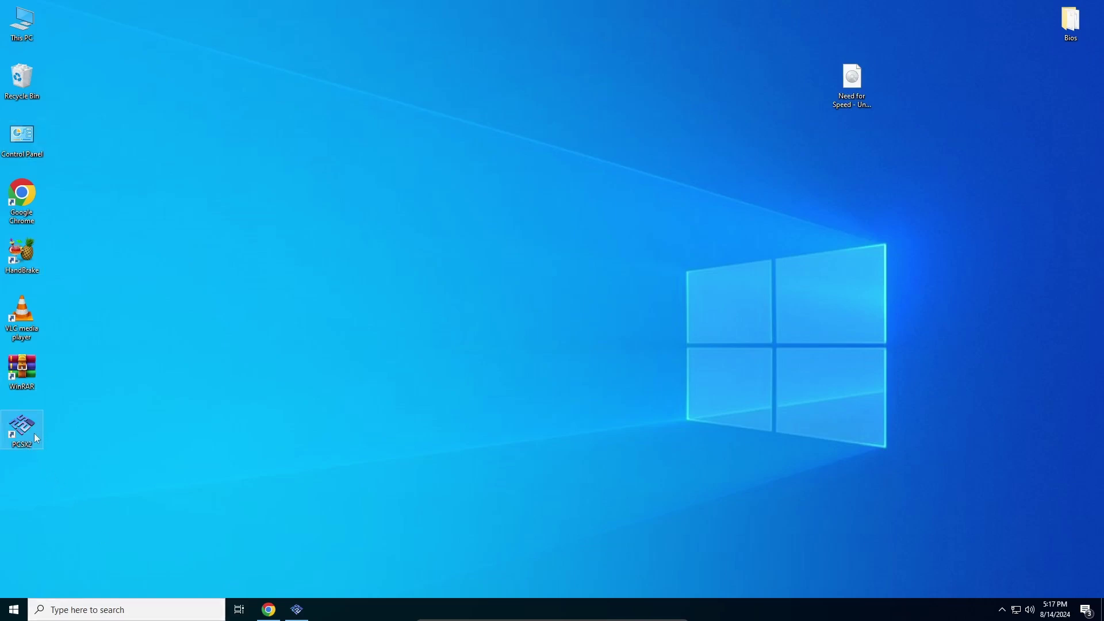
Browse to the PCSX2 folder in Documents, looking into its bios subfolder before returning to the PCSX2 folder.
double_click(41, 23)
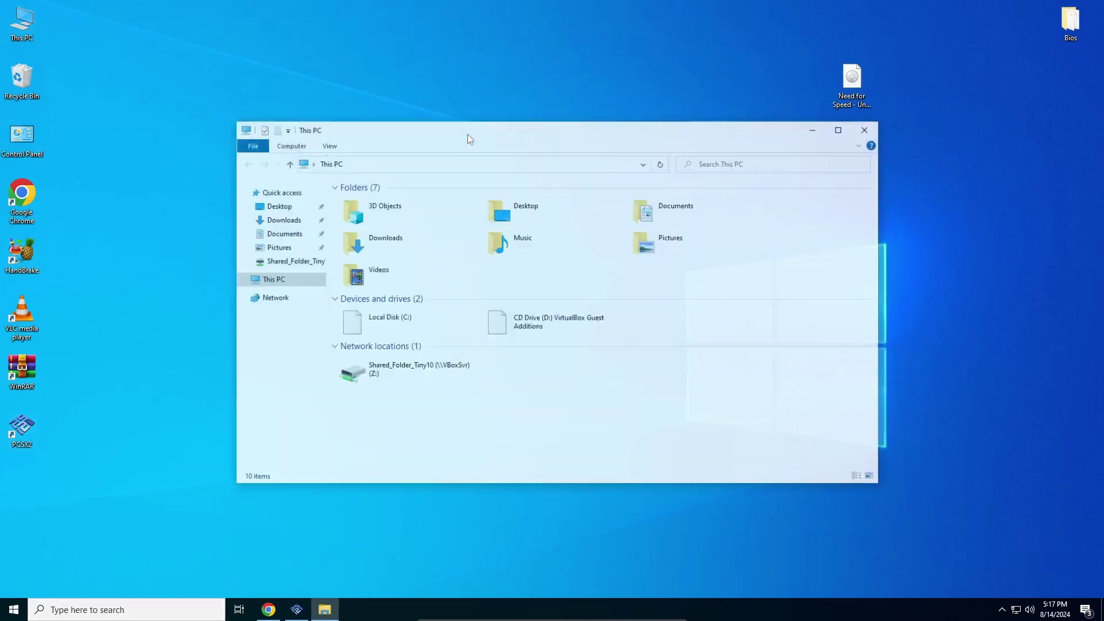
left_click(287, 220)
left_click(284, 235)
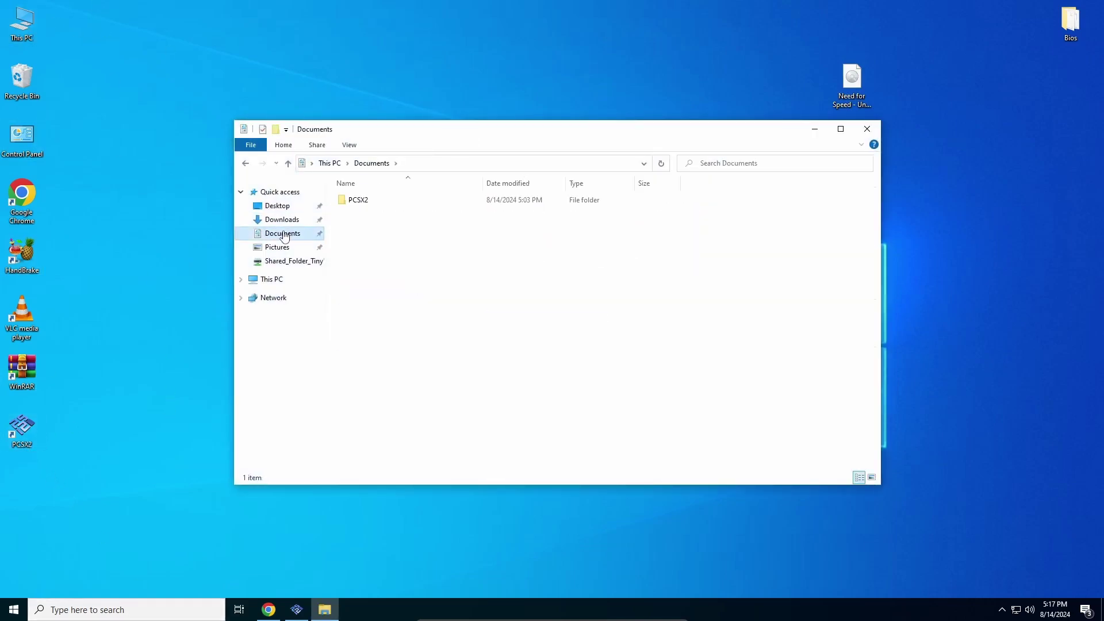
left_click(368, 201)
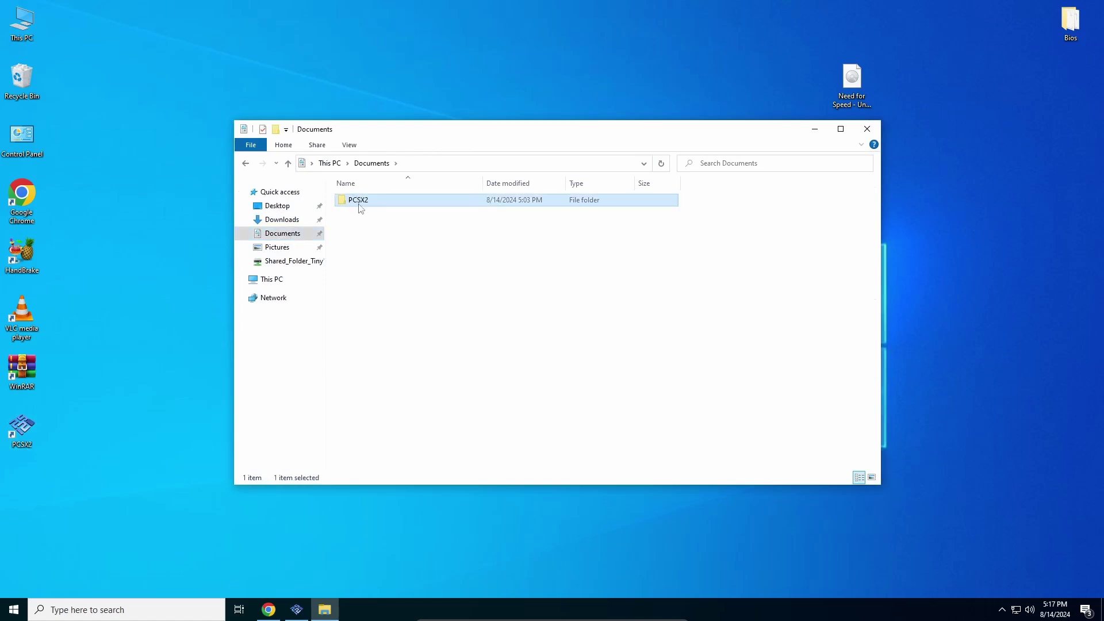
double_click(358, 204)
double_click(355, 202)
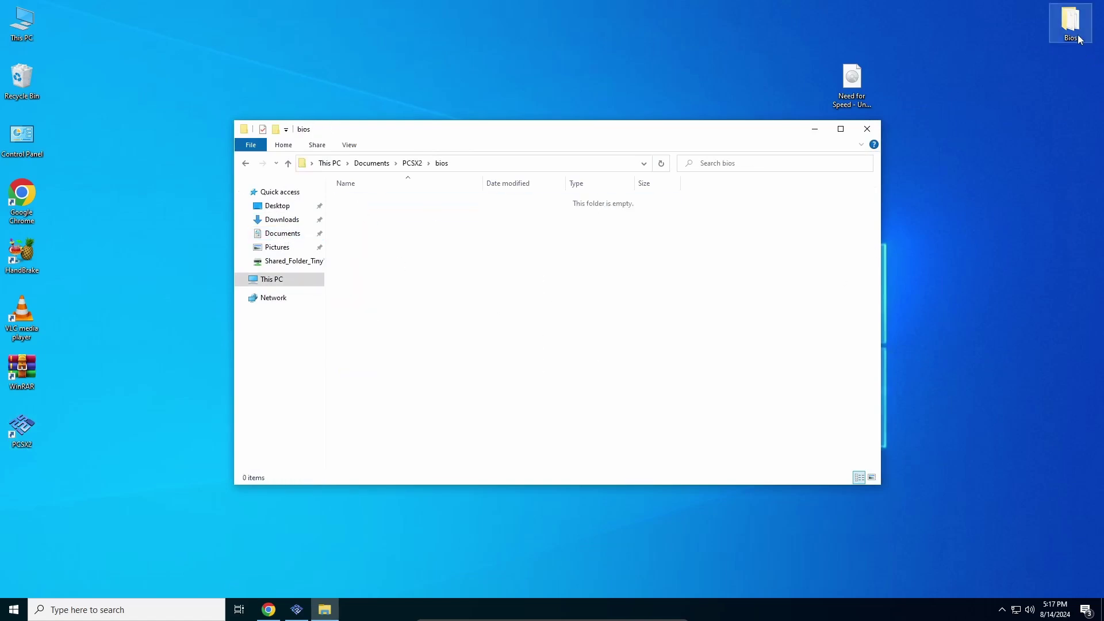
left_click(1078, 115)
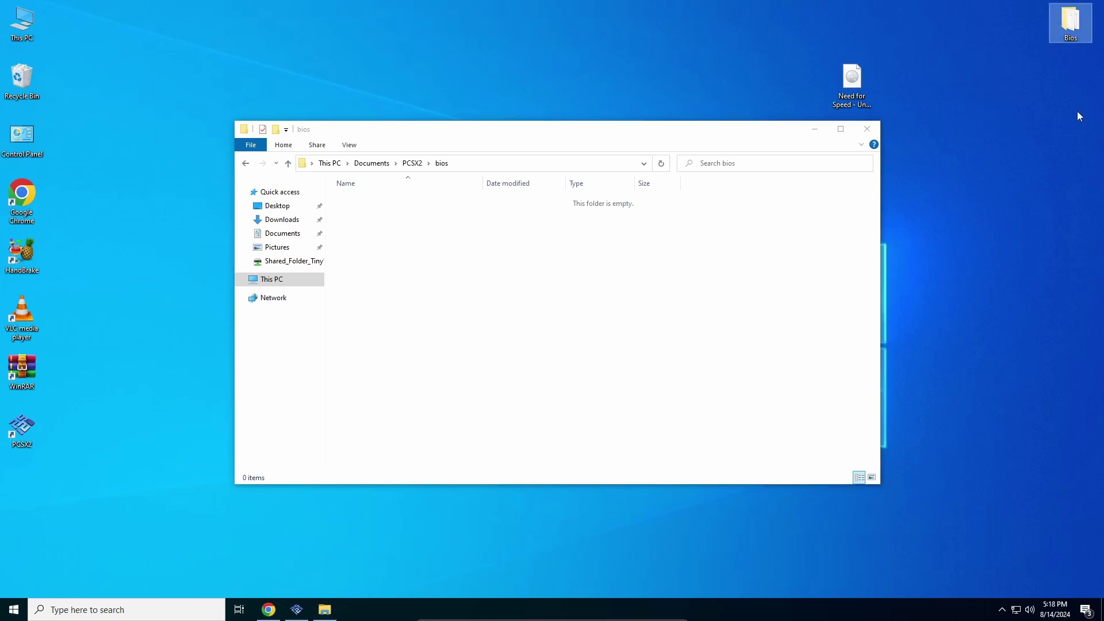
left_click(245, 163)
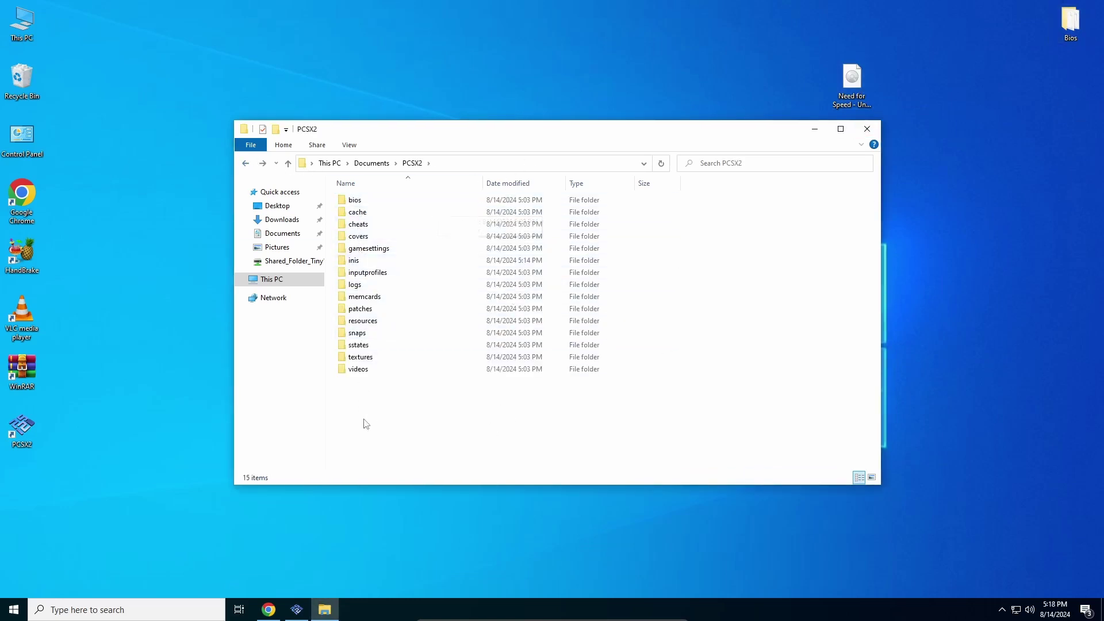
Create a new folder named roms inside the Documents PCSX2 folder.
right_click(374, 407)
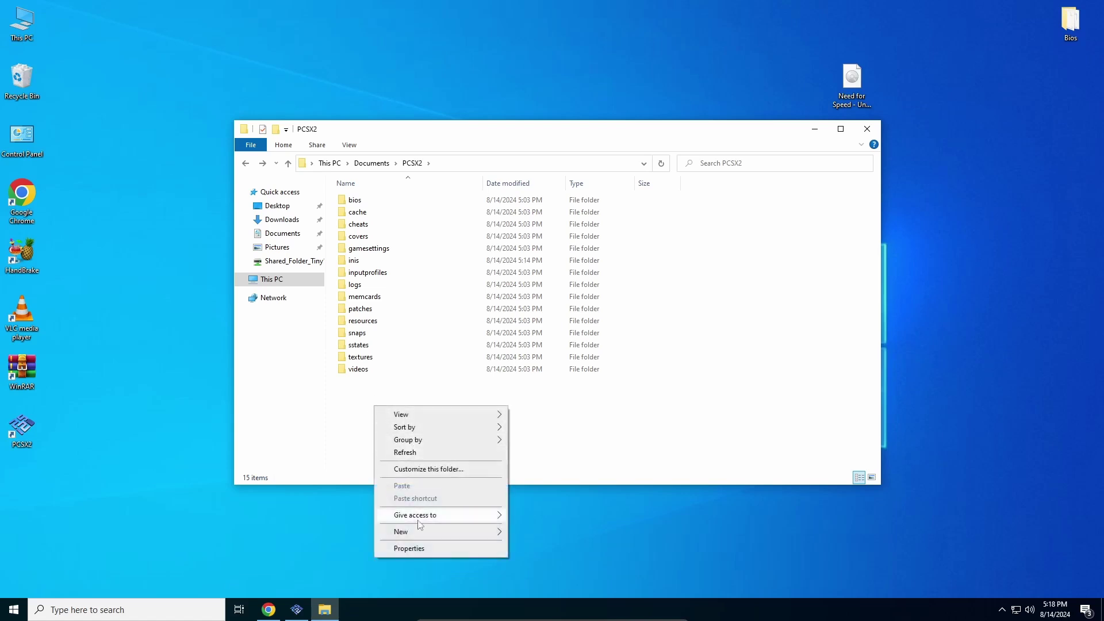
mouse_move(440, 531)
left_click(534, 449)
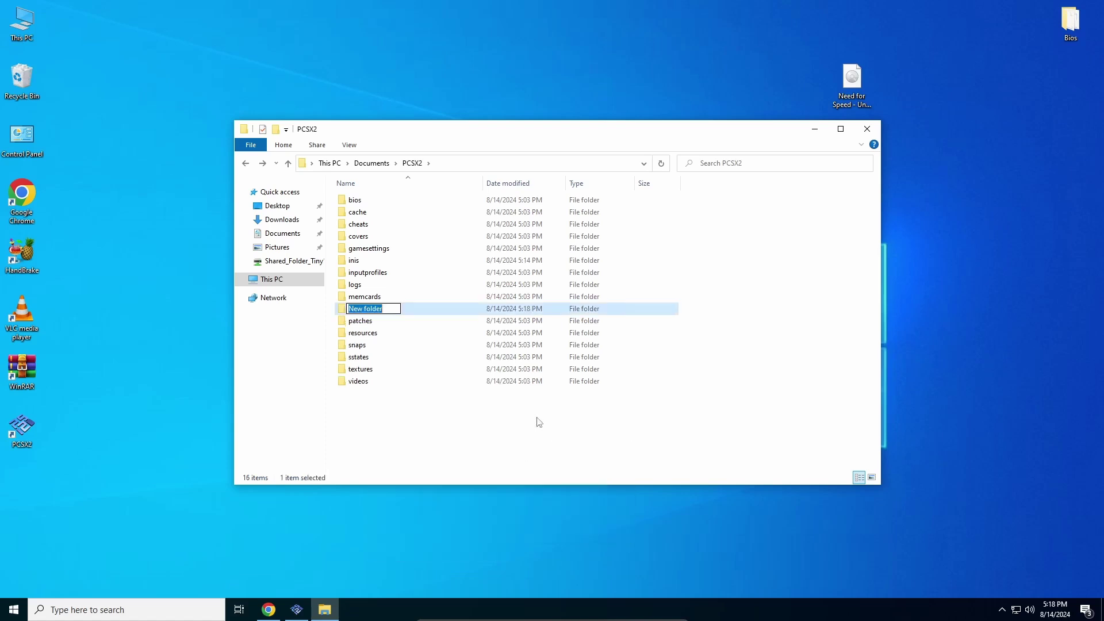
type("games")
key("BackSpace")
key("BackSpace")
key("BackSpace")
key("BackSpace")
key("BackSpace")
type("roms")
key("Return")
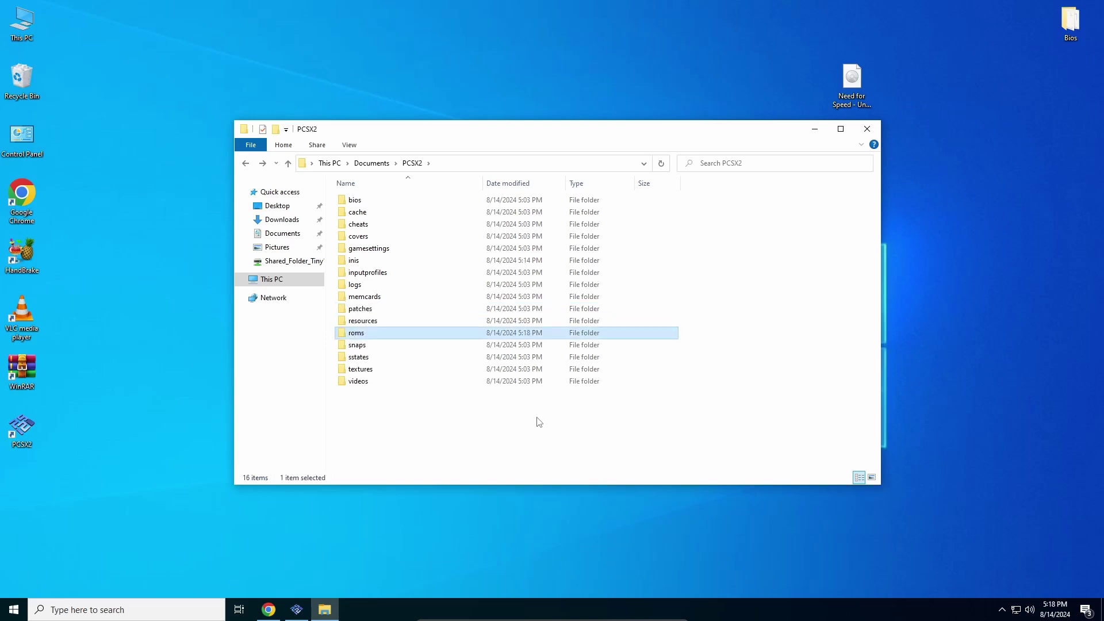
Move the Need for Speed - Underground 2 (USA) disc image from the desktop into the roms folder and check the folder's contents.
left_click_drag(858, 92, 367, 335)
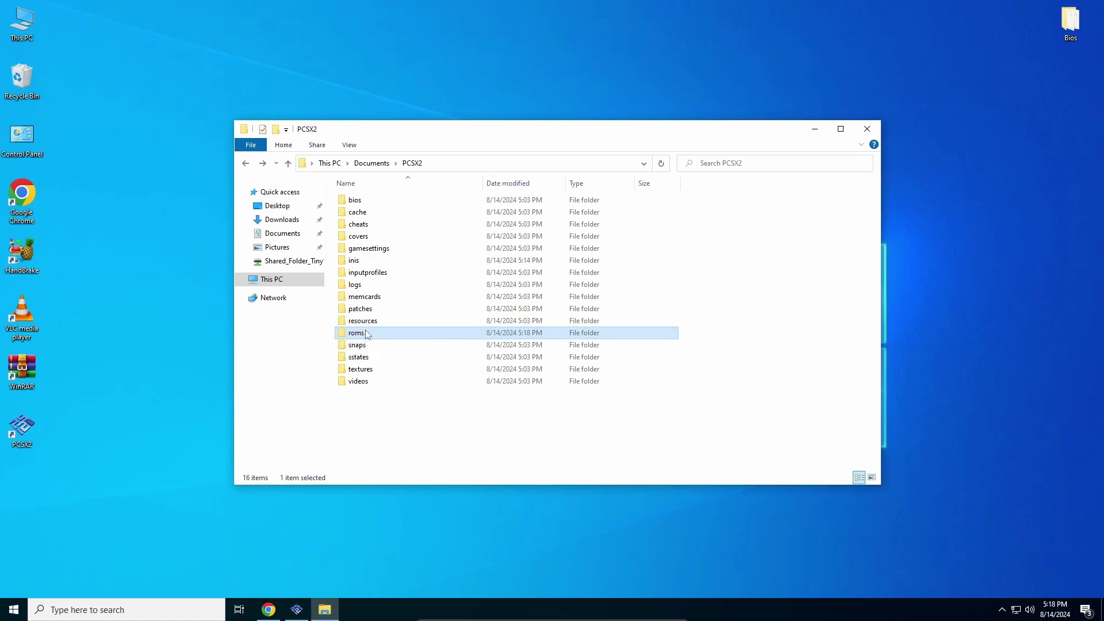
double_click(367, 335)
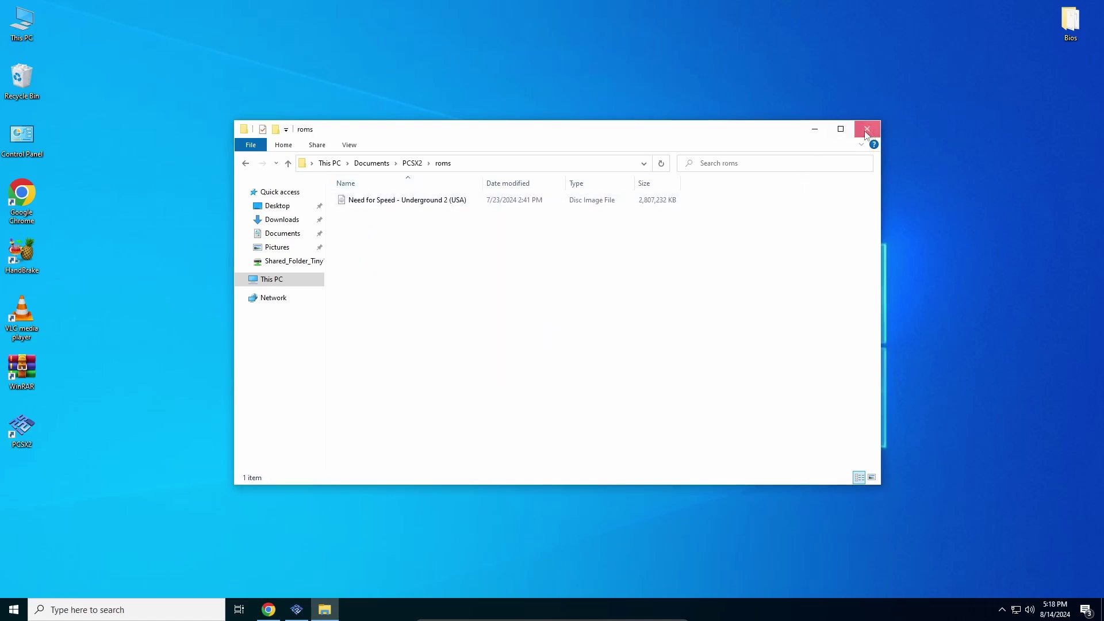
left_click(867, 129)
right_click(306, 61)
left_click(366, 95)
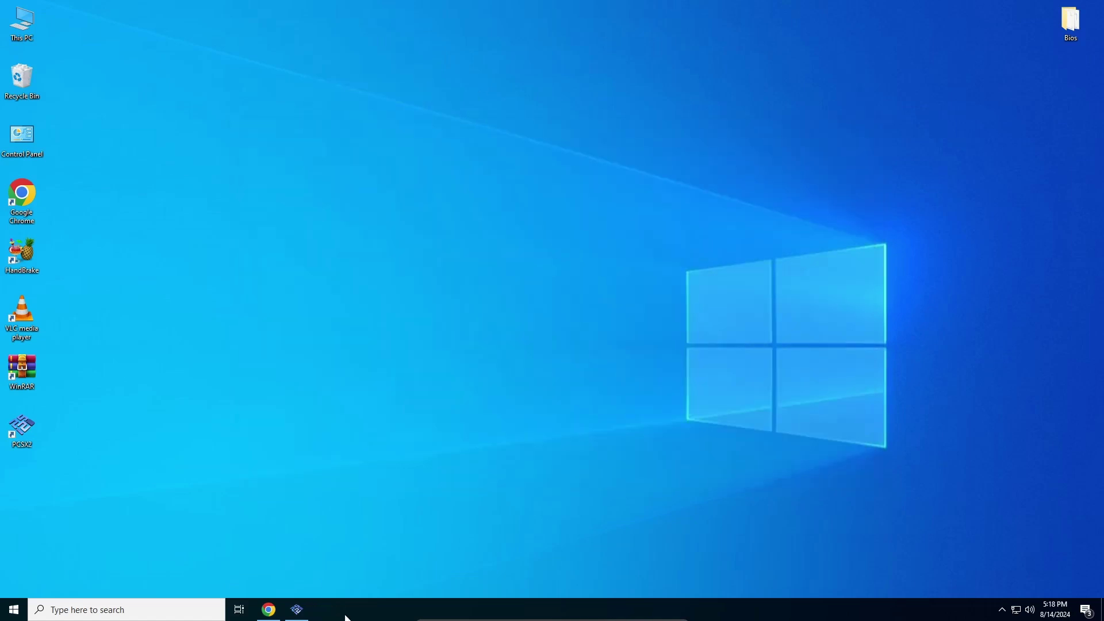
In PCSX2, add the Documents\PCSX2\roms folder as a game directory and accept scanning it recursively.
left_click(298, 608)
left_click_drag(471, 92, 475, 80)
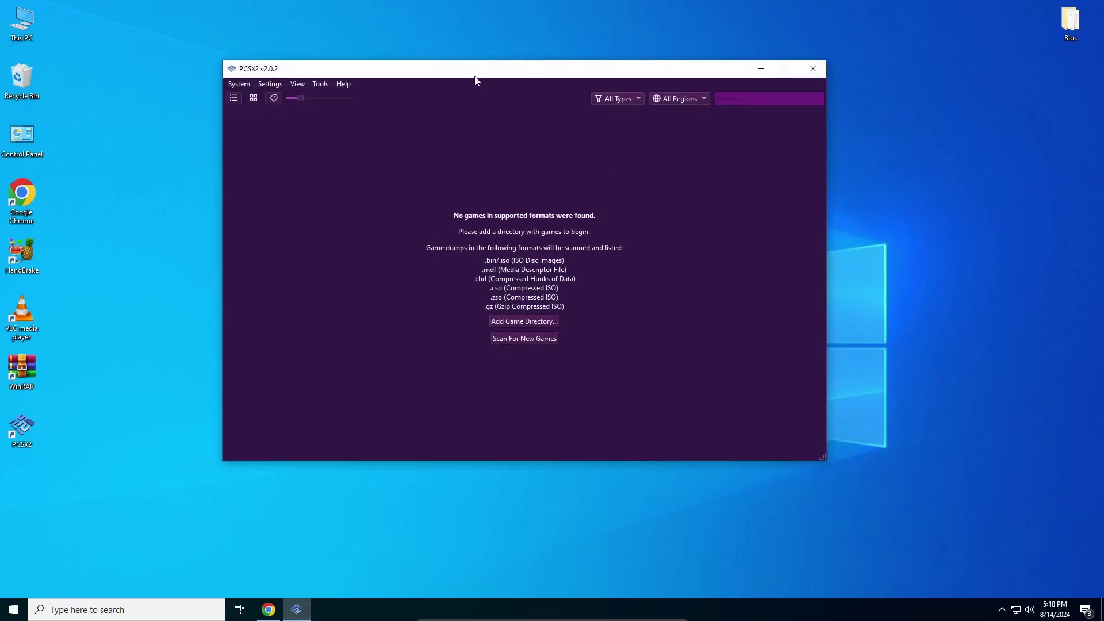
left_click(511, 322)
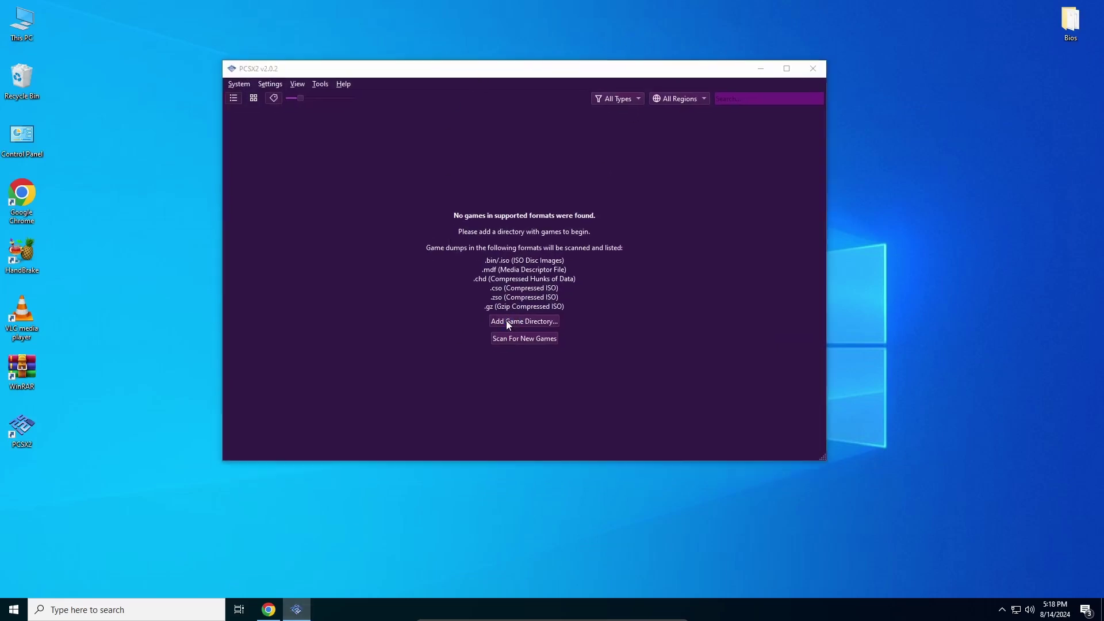
left_click(322, 107)
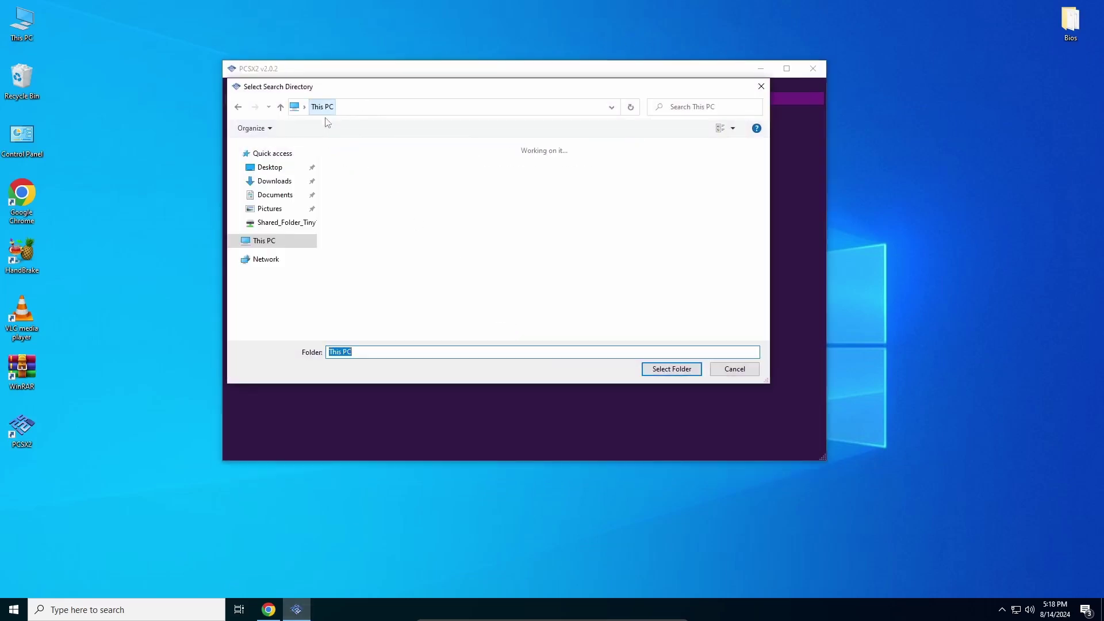
left_click(277, 197)
double_click(352, 158)
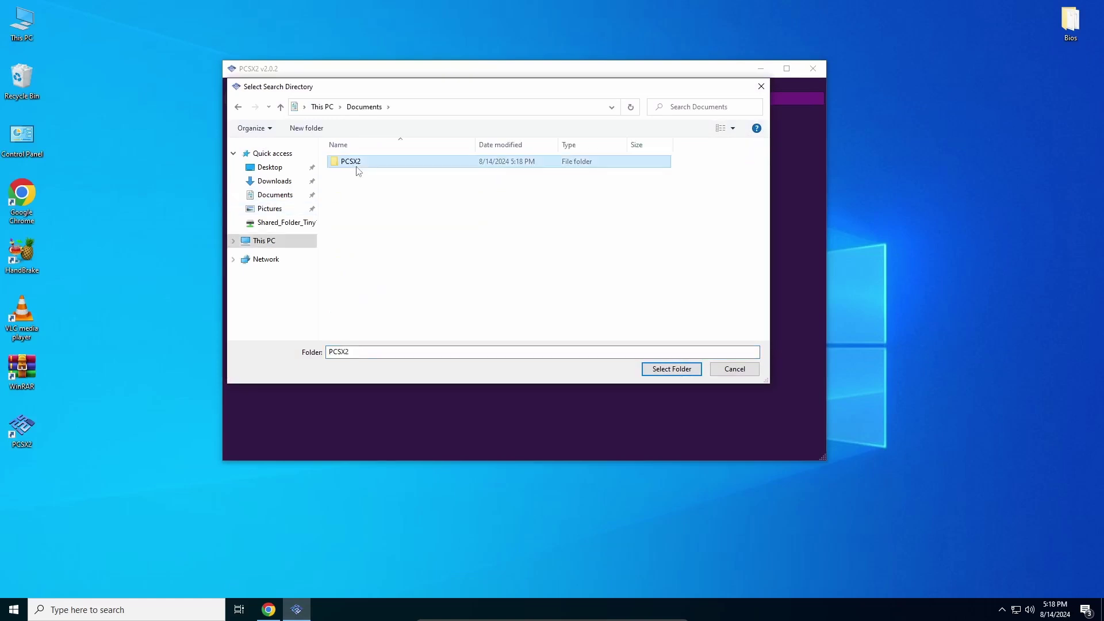
left_click(361, 286)
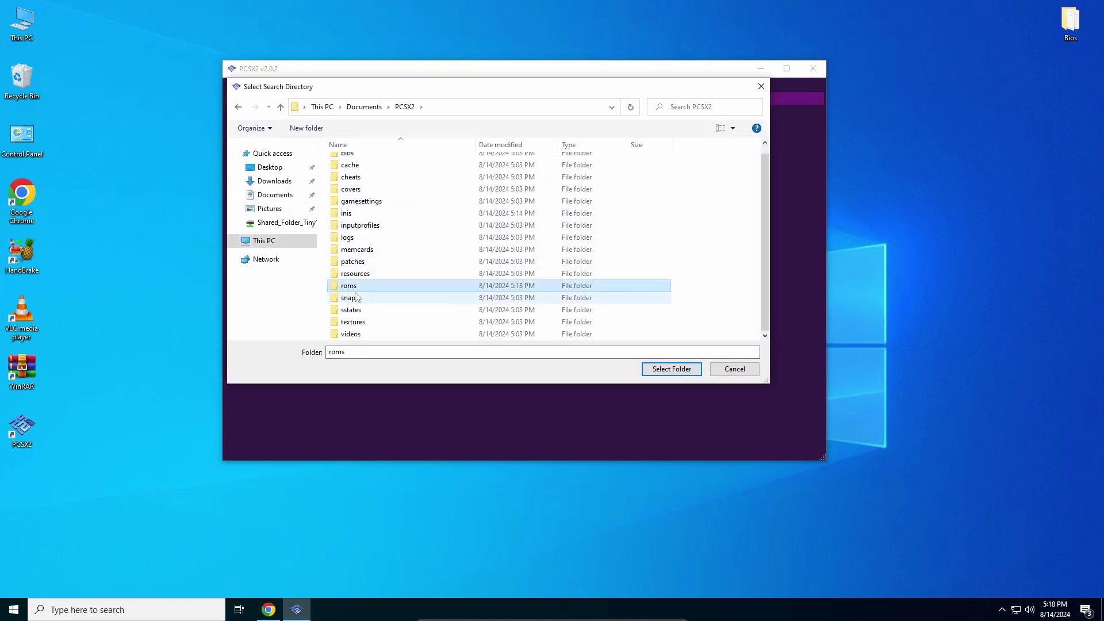
left_click(671, 369)
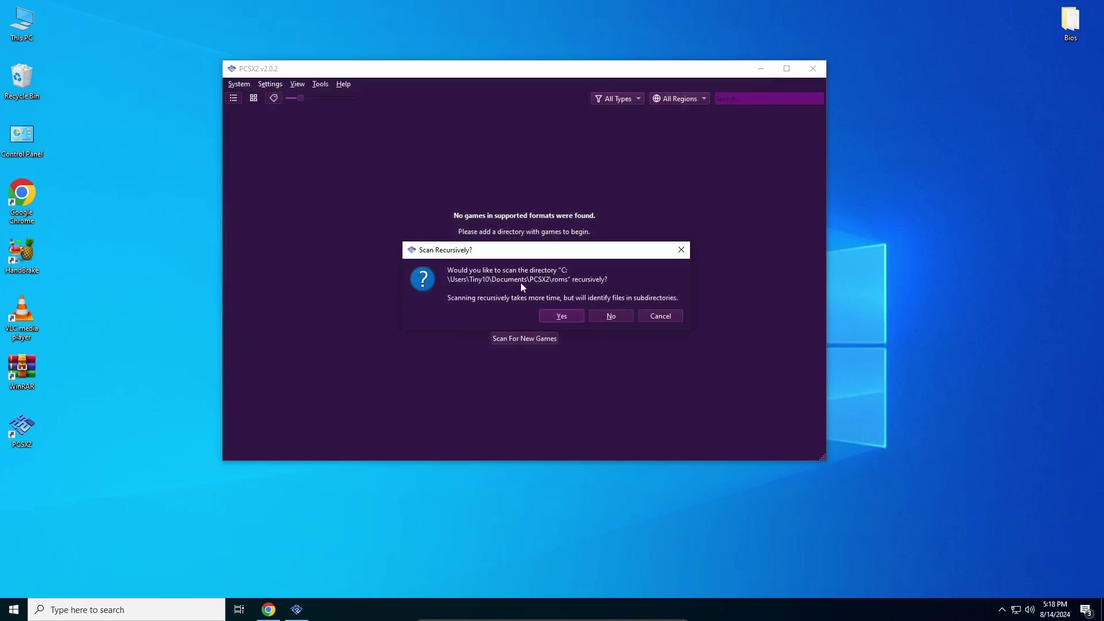
left_click(560, 319)
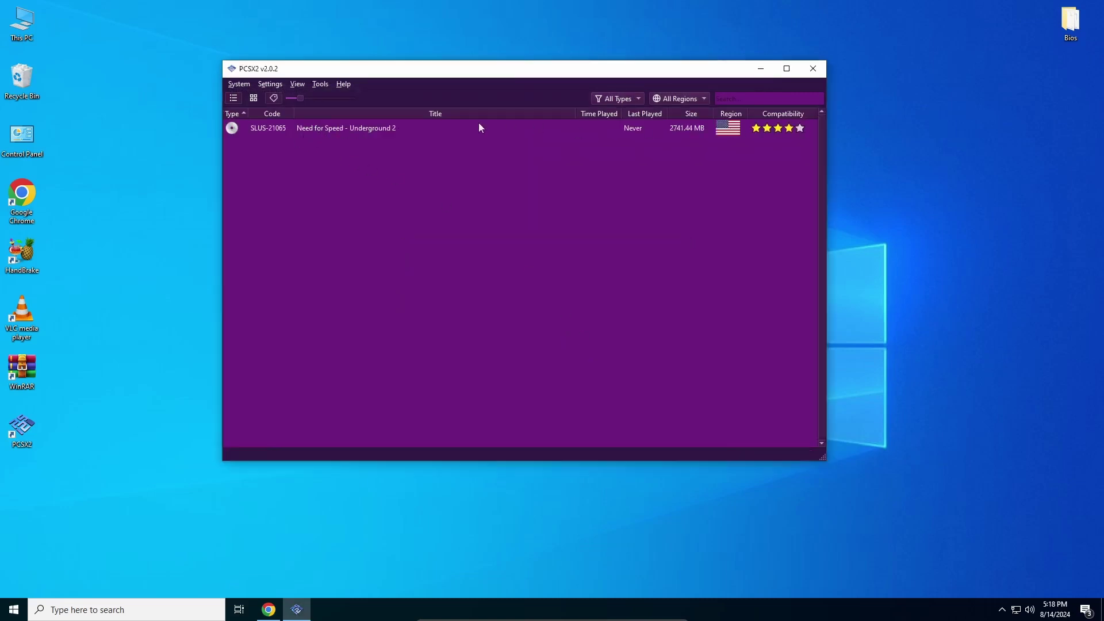
Switch the game list to the cover grid view and select Need for Speed - Underground 2.
left_click(253, 102)
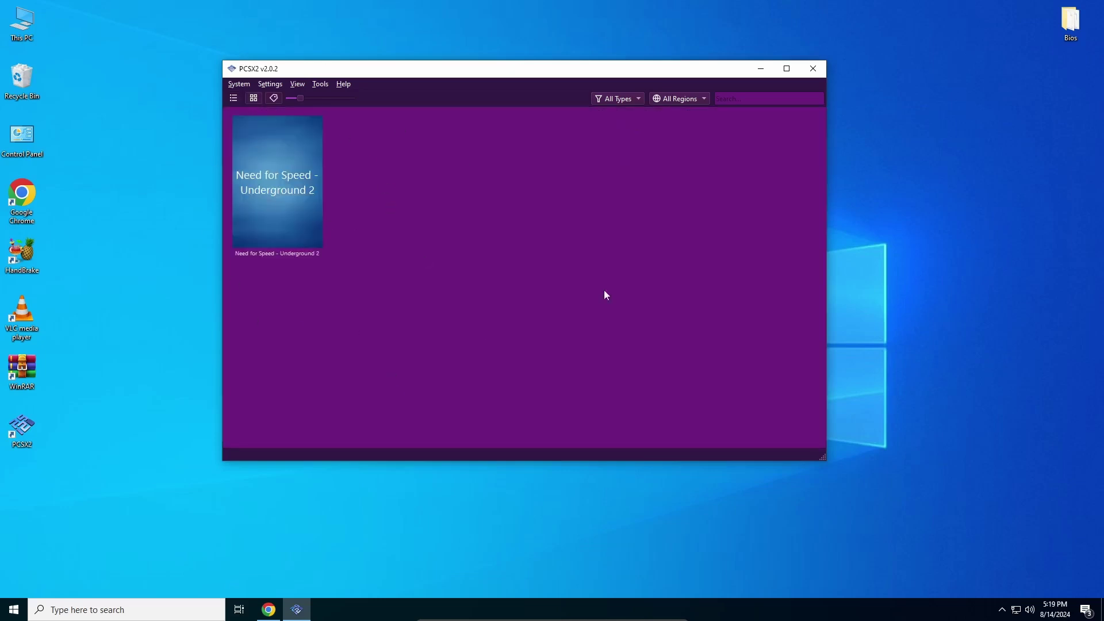
left_click(272, 189)
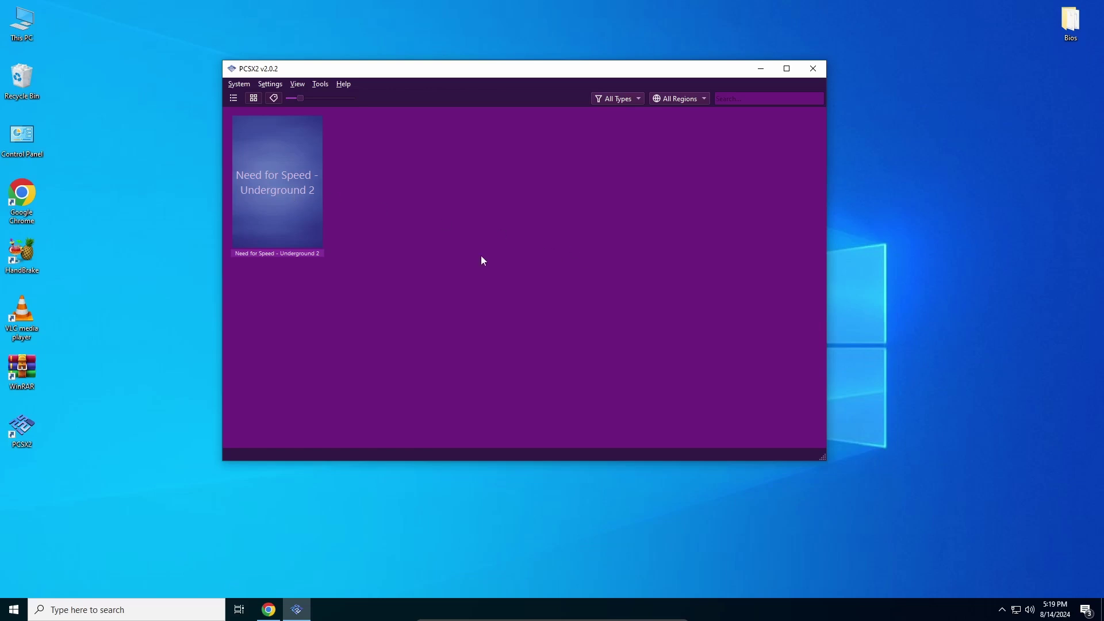
left_click_drag(564, 67, 531, 70)
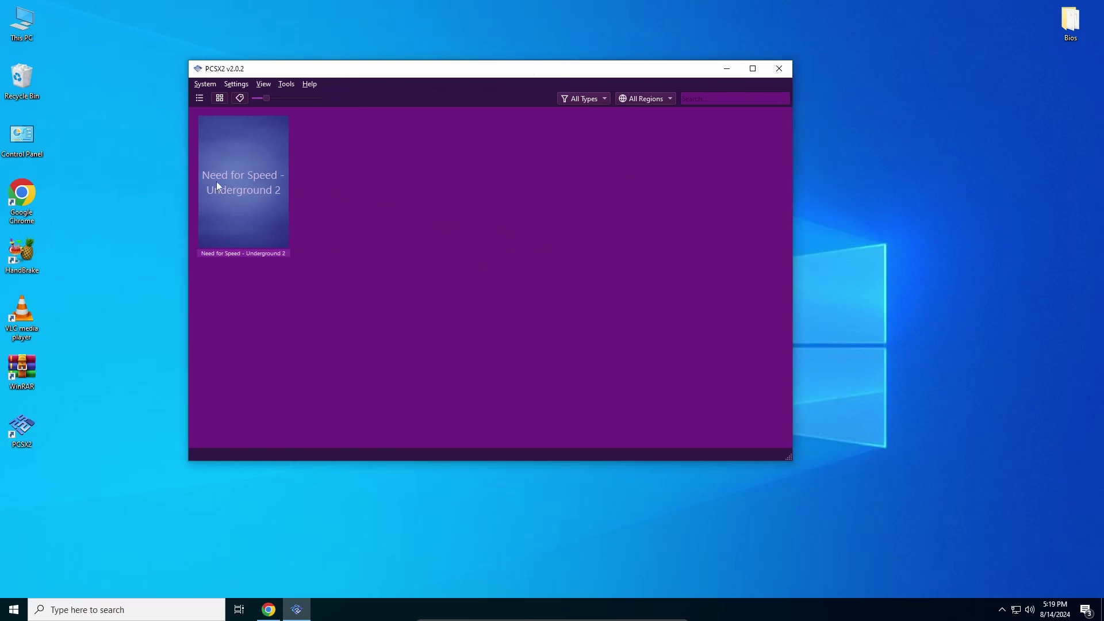